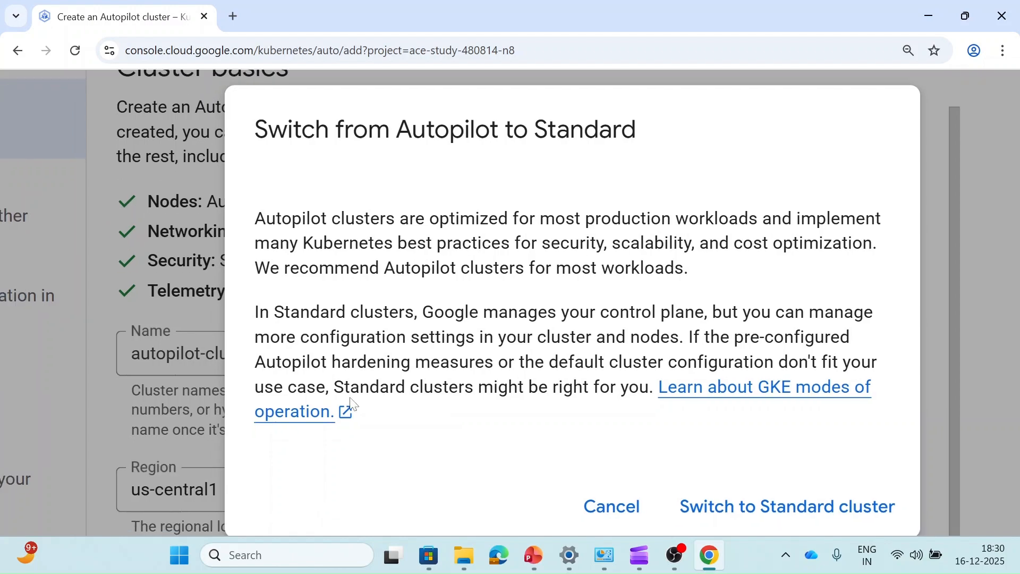
Step: Switch the new cluster from Autopilot to Standard mode and set its location type to Zonal
click(770, 518)
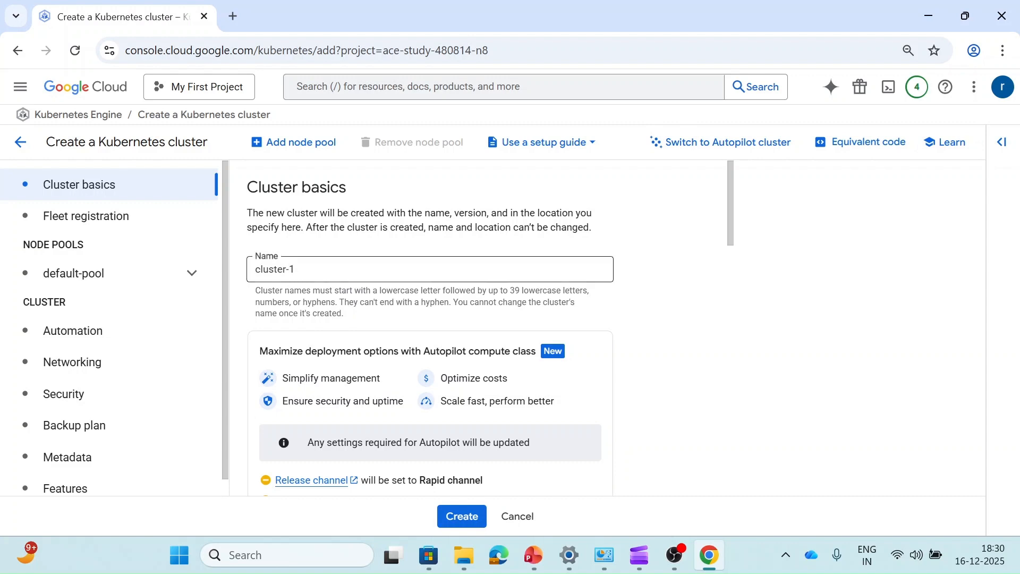
scroll(429, 327, down, 5)
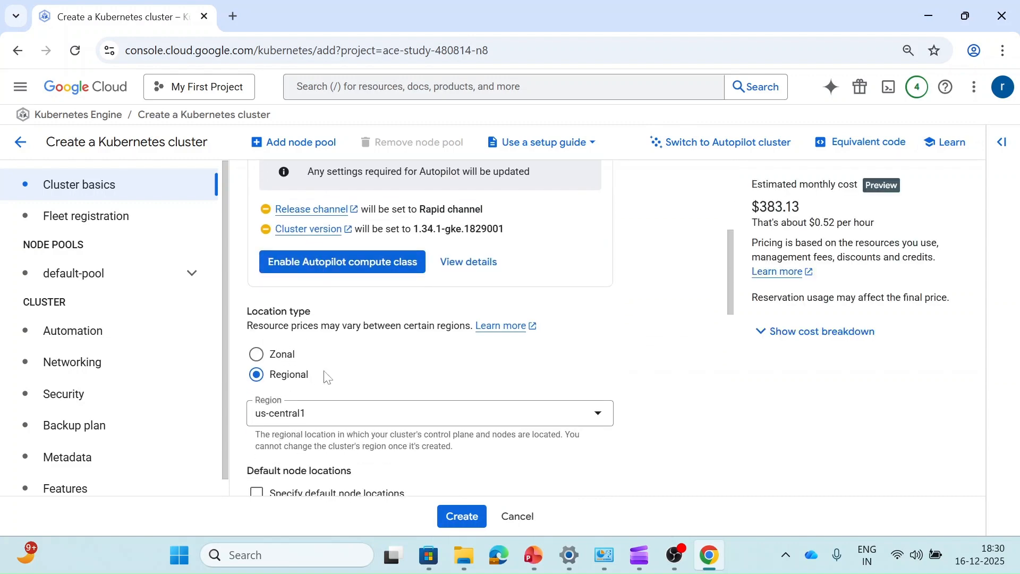
scroll(326, 377, down, 1)
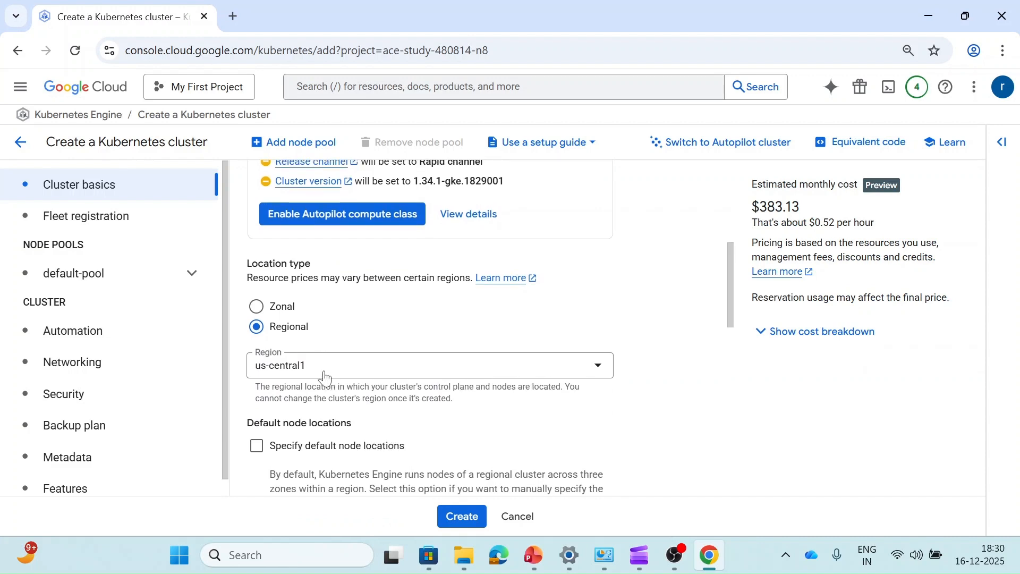
click(322, 367)
click(356, 425)
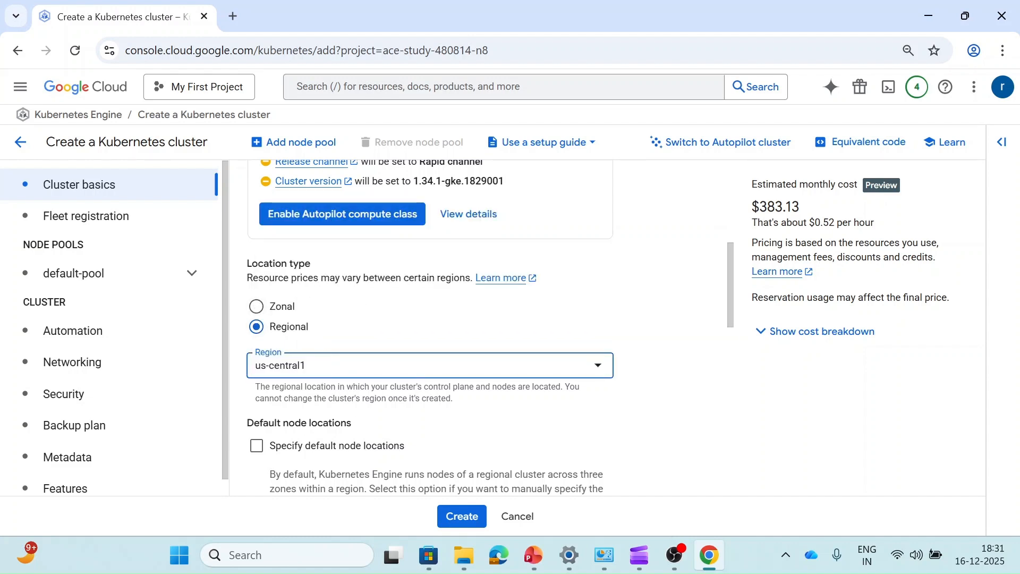
click(264, 309)
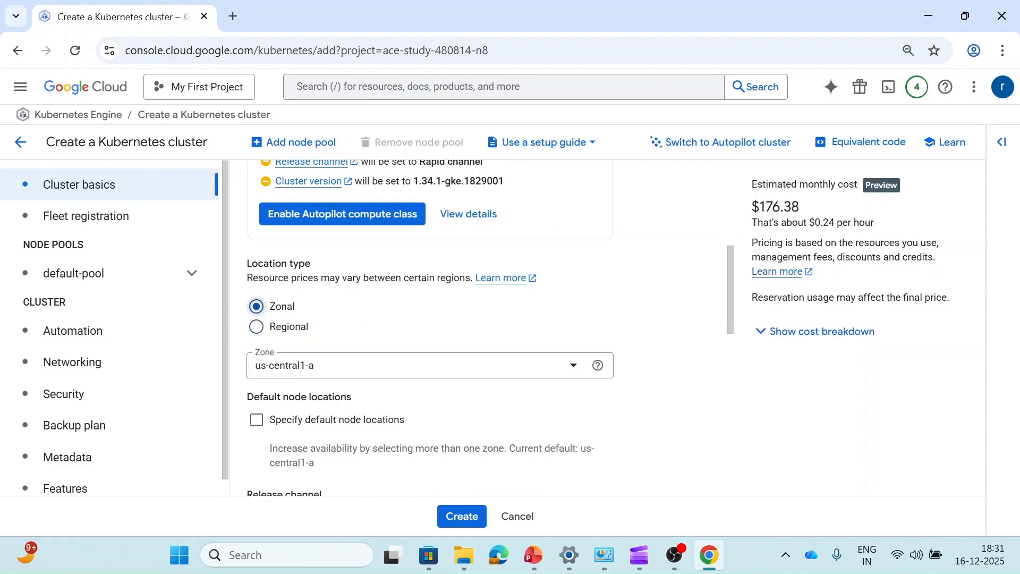
Step: Examine the available zones, the release channel setting and the fleet registration options for the cluster
scroll(366, 372, down, 3)
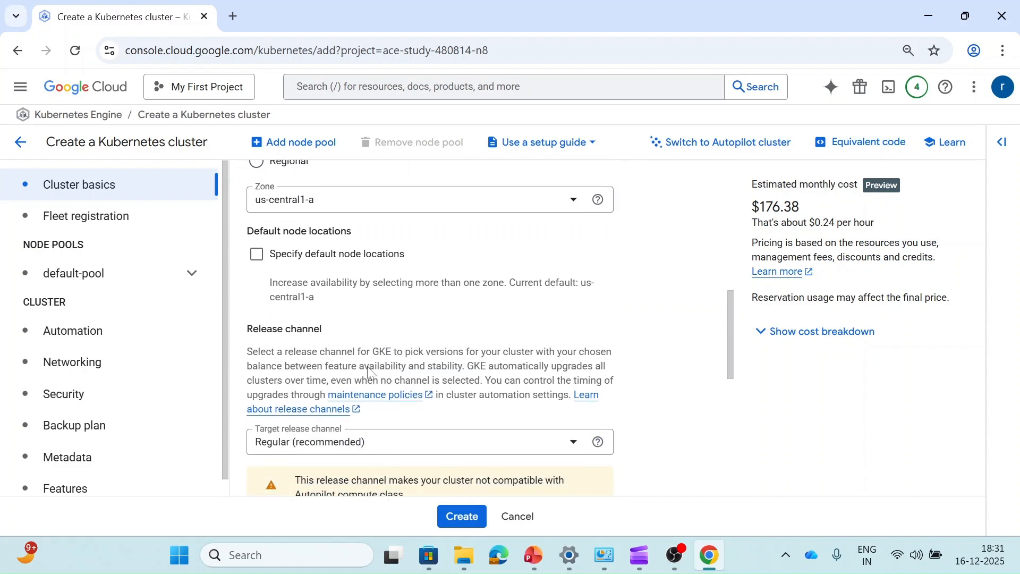
click(430, 212)
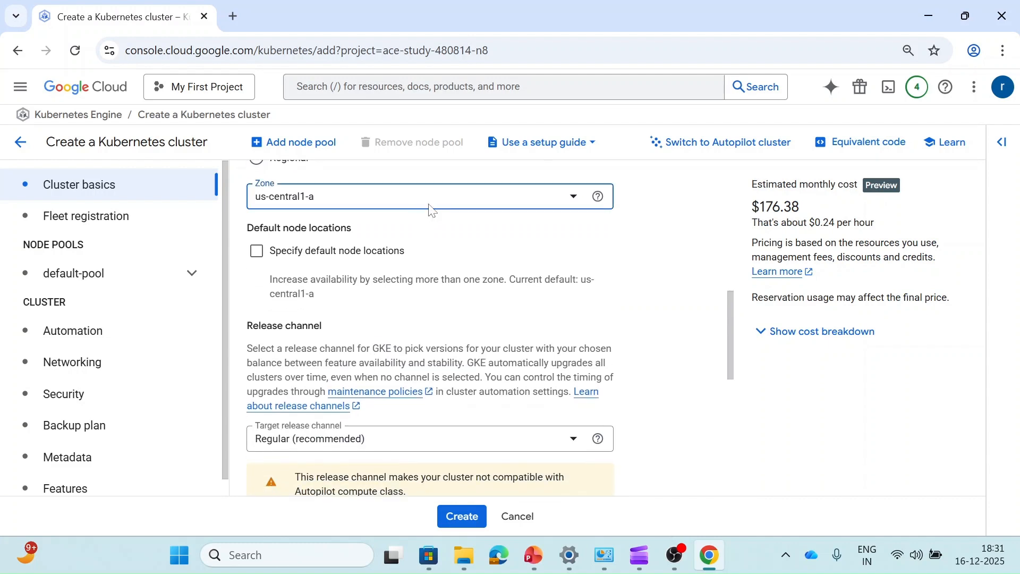
scroll(380, 301, up, 10)
scroll(384, 303, down, 2)
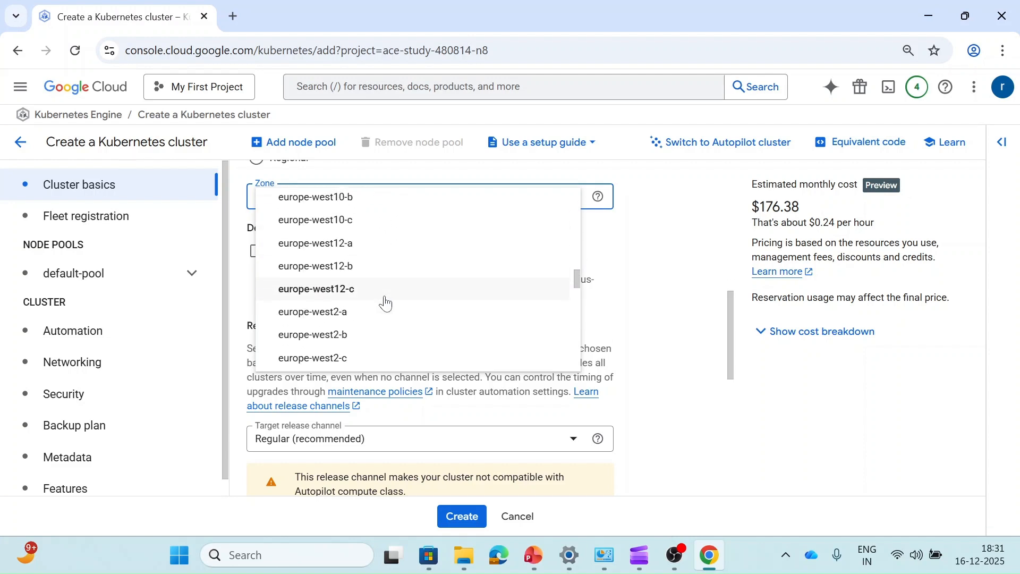
scroll(433, 286, down, 10)
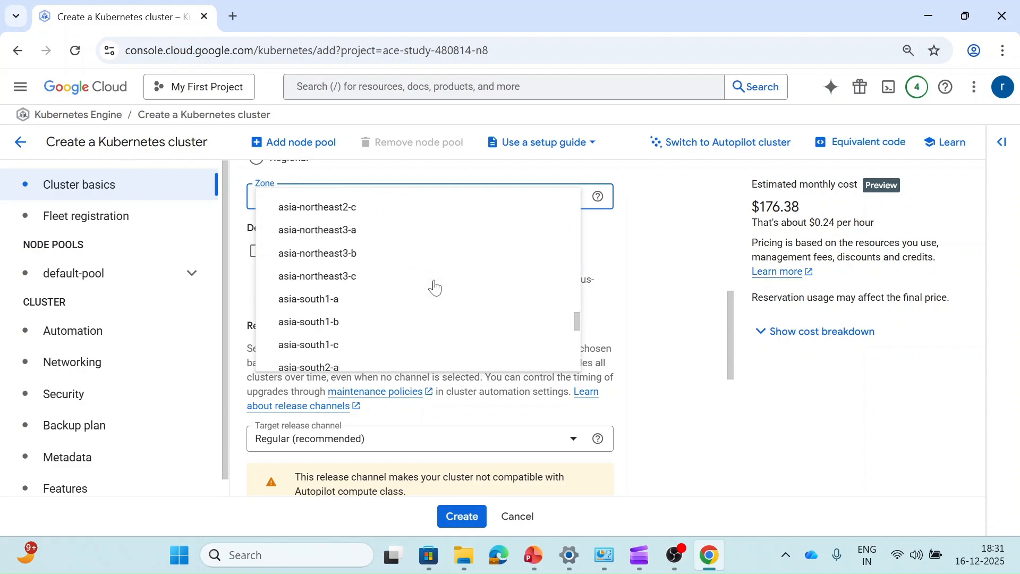
click(649, 311)
scroll(429, 327, down, 7)
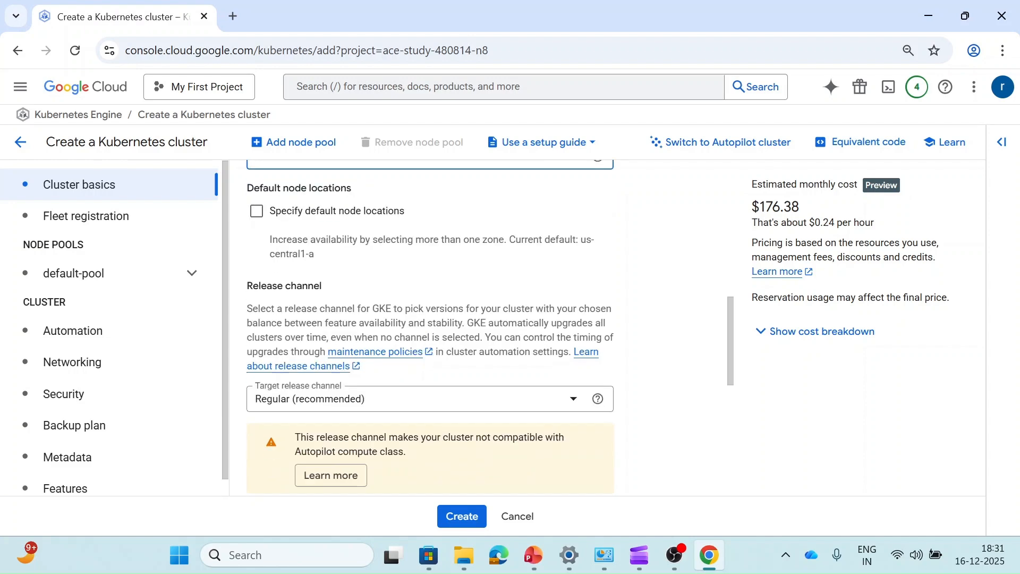
click(69, 220)
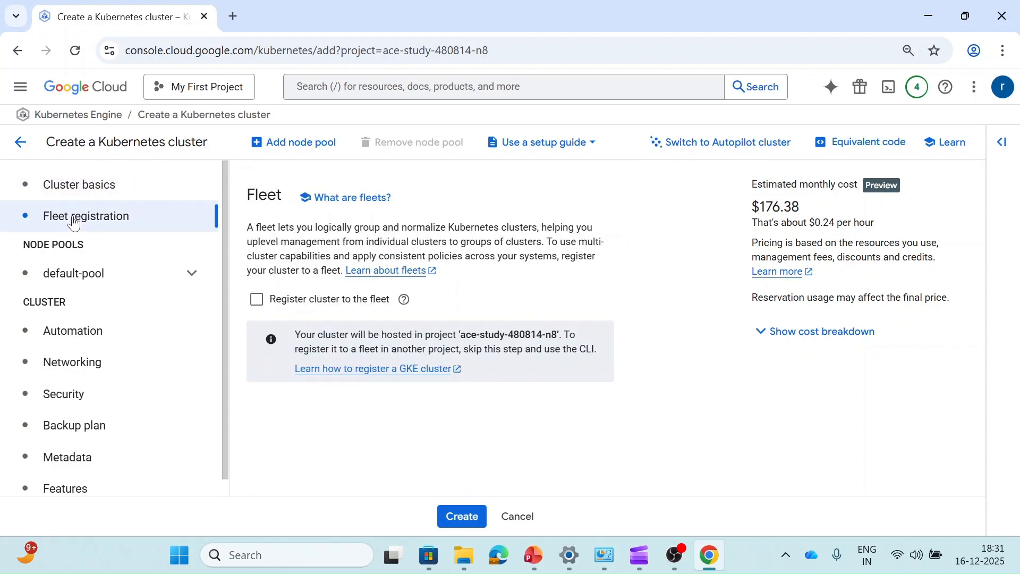
Step: Rename the cluster's default node pool to standard-pool
click(93, 280)
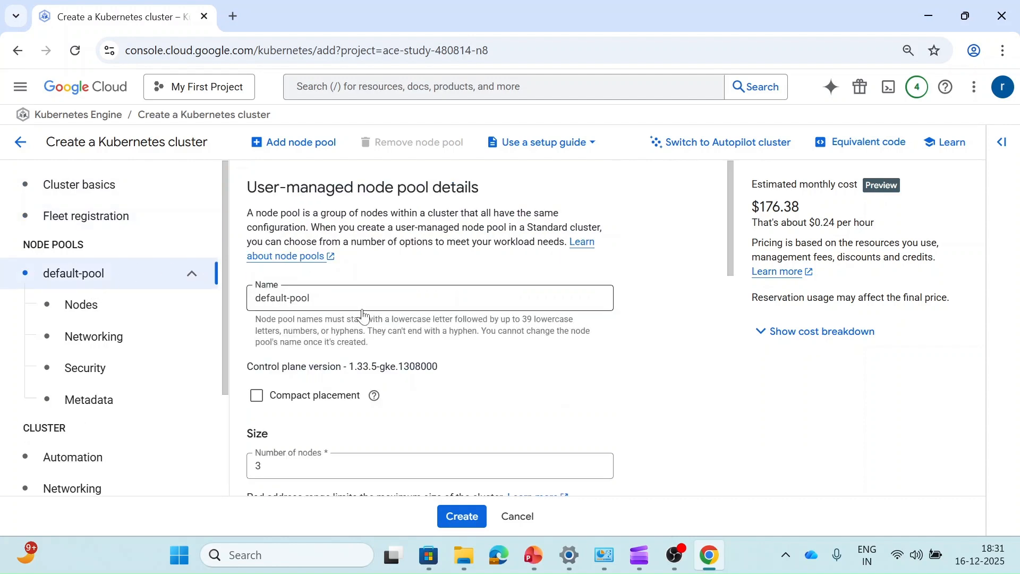
drag(322, 299, 252, 298)
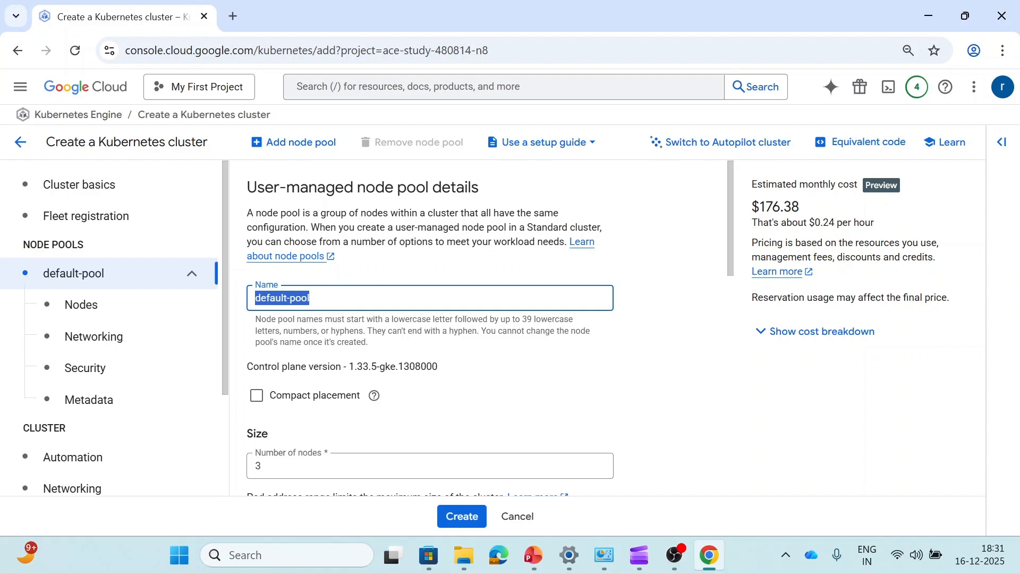
text(standard-pool)
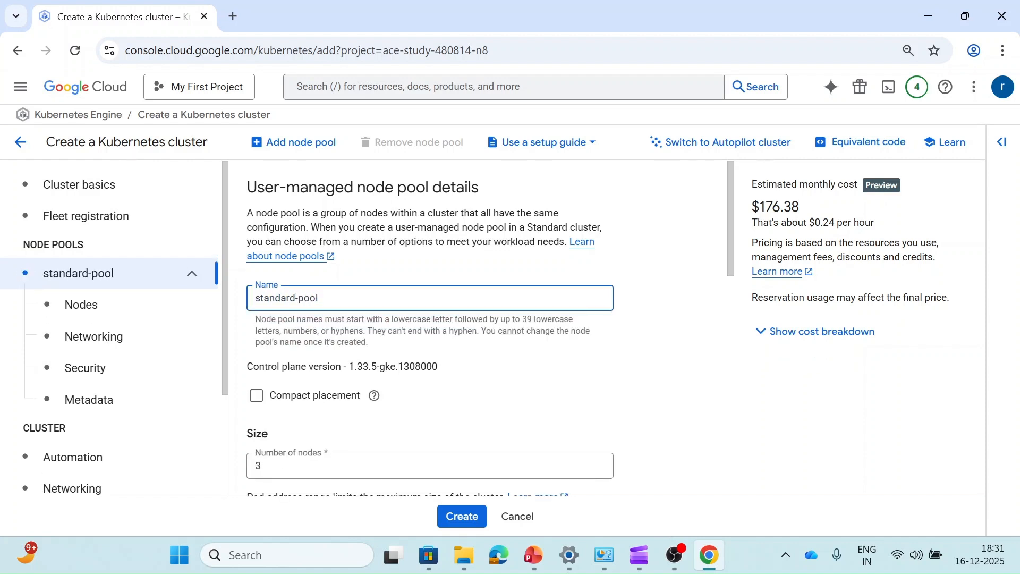
Step: Set the number of nodes in the standard-pool node pool to 2
scroll(292, 325, down, 3)
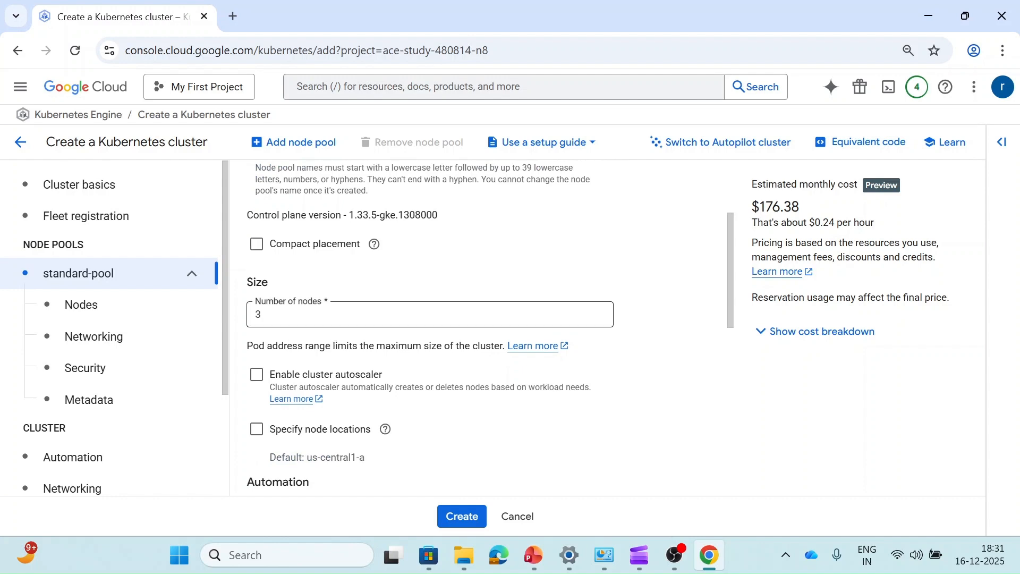
double_click(385, 324)
key(BackSpace)
text(2)
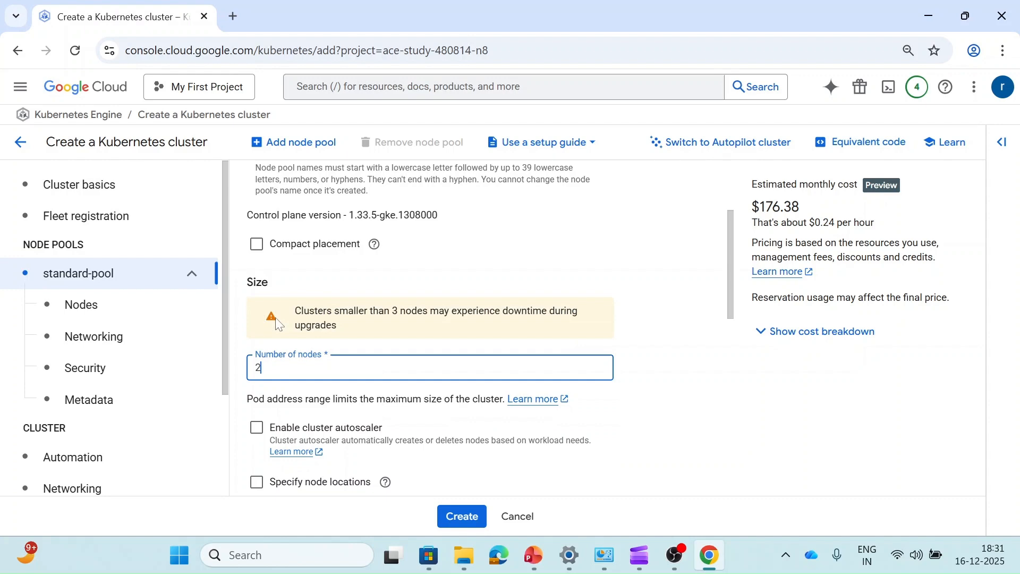
click(384, 330)
Step: Examine the node pool's automation, provisioning model and upgrade strategy settings, and the image types offered for its nodes
scroll(382, 334, down, 3)
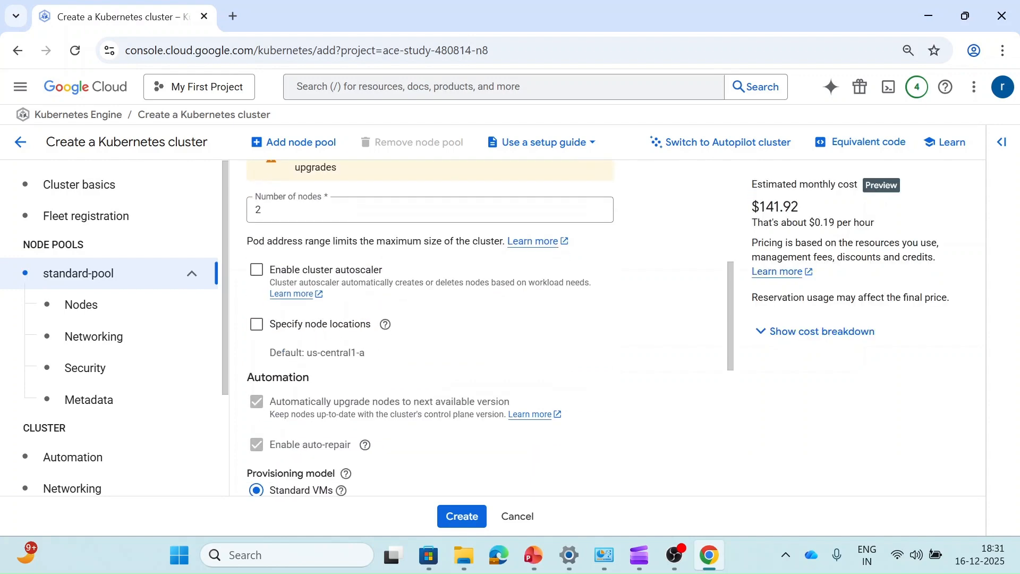
scroll(367, 341, down, 3)
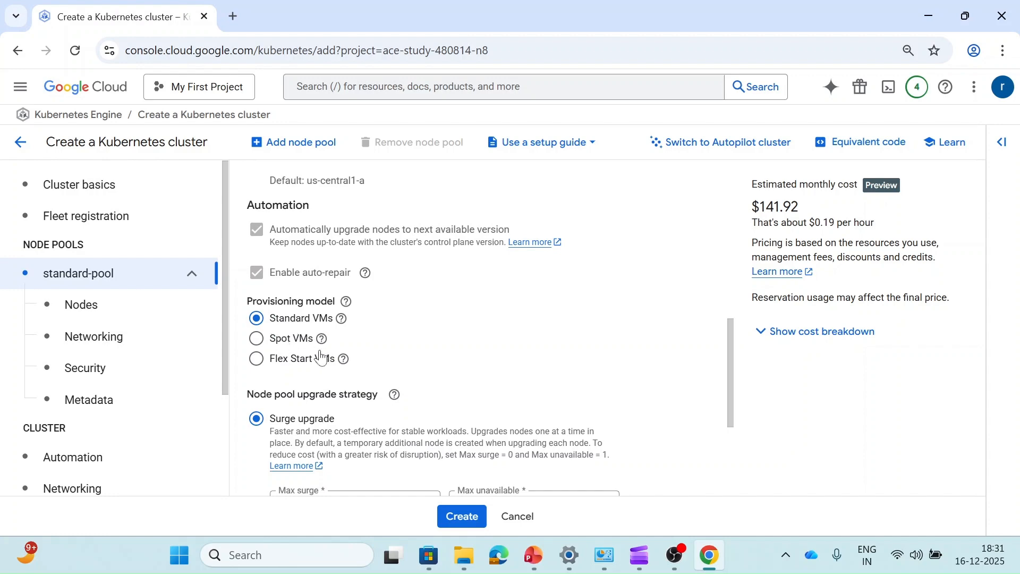
scroll(313, 408, down, 4)
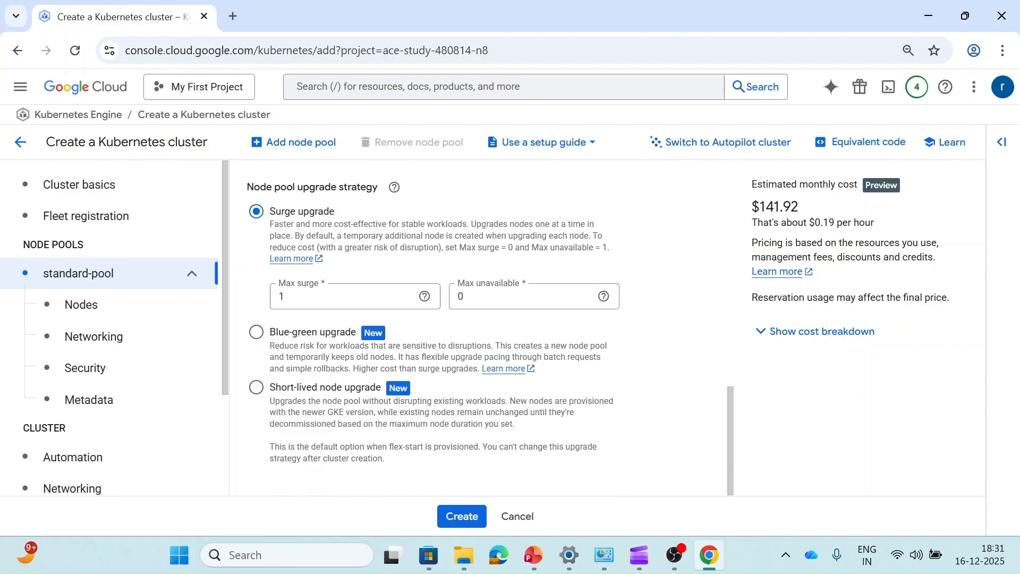
scroll(335, 319, up, 12)
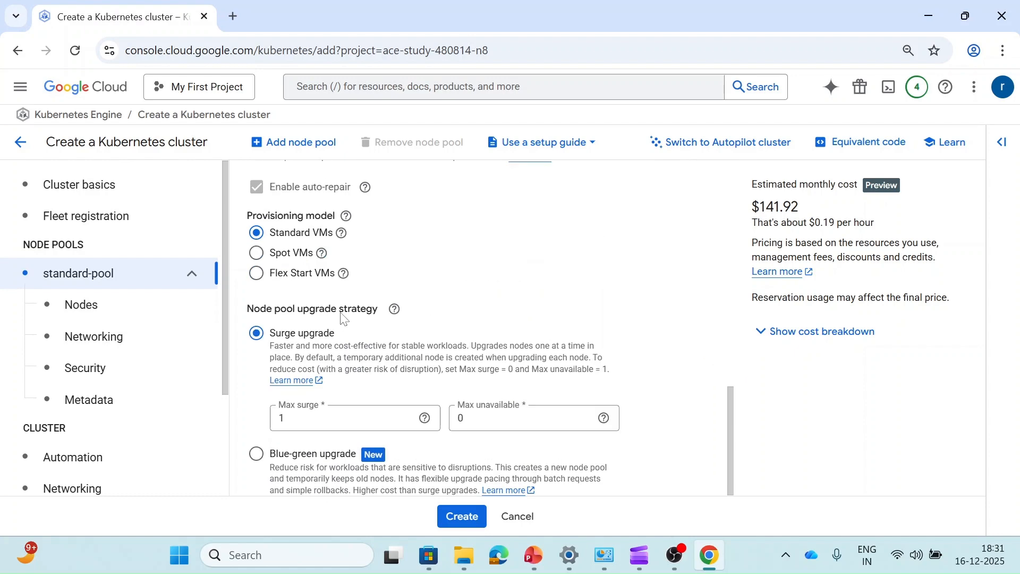
click(141, 316)
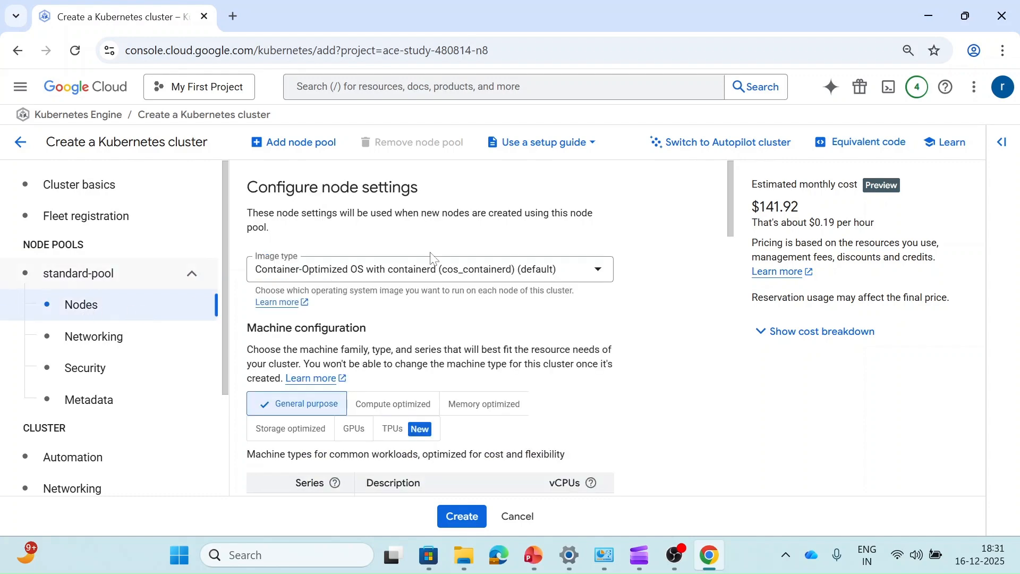
click(460, 275)
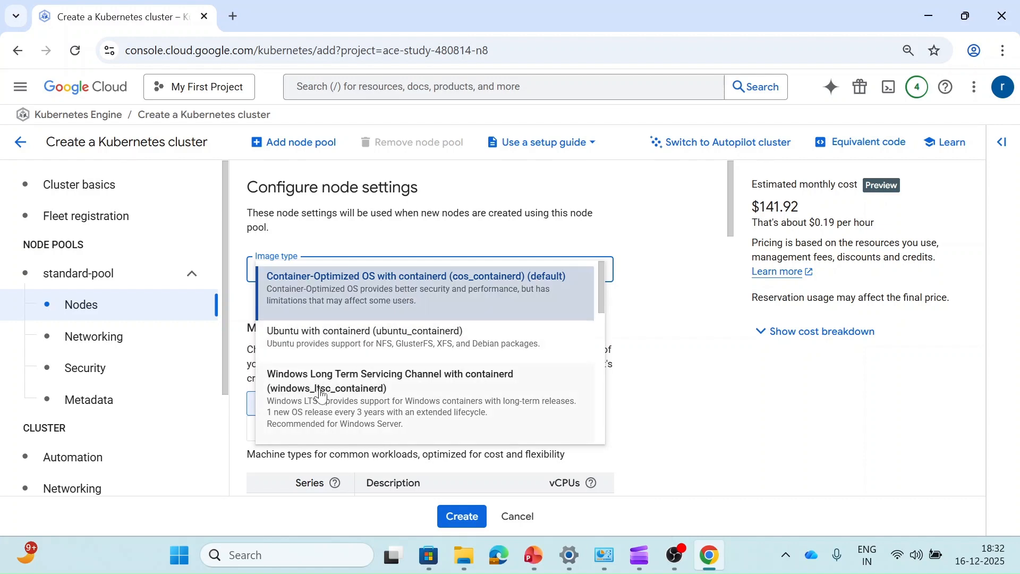
click(667, 384)
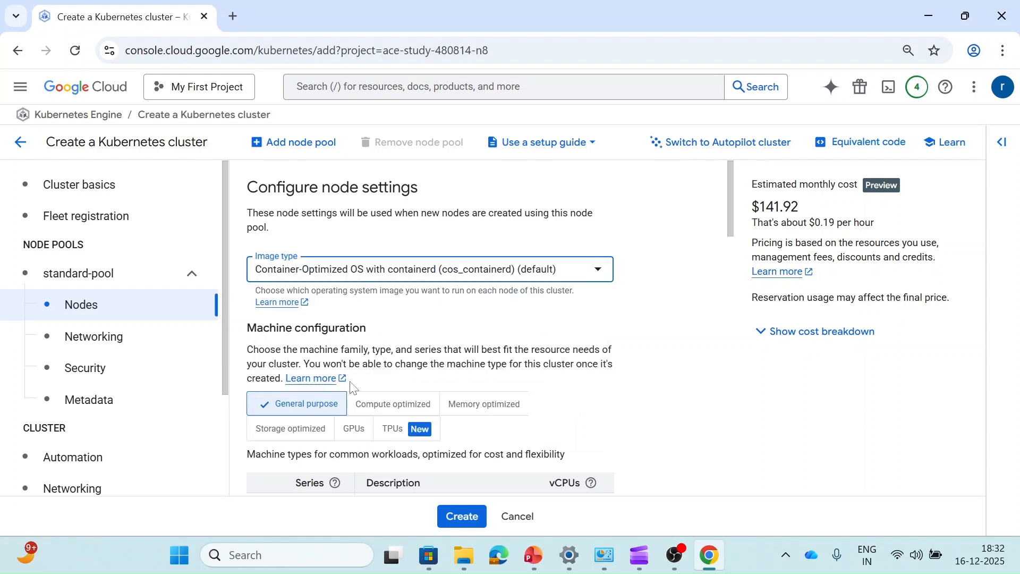
Step: Configure the nodes' boot disk as a Standard persistent disk with a size of 70 GB
scroll(340, 387, down, 5)
scroll(314, 291, down, 5)
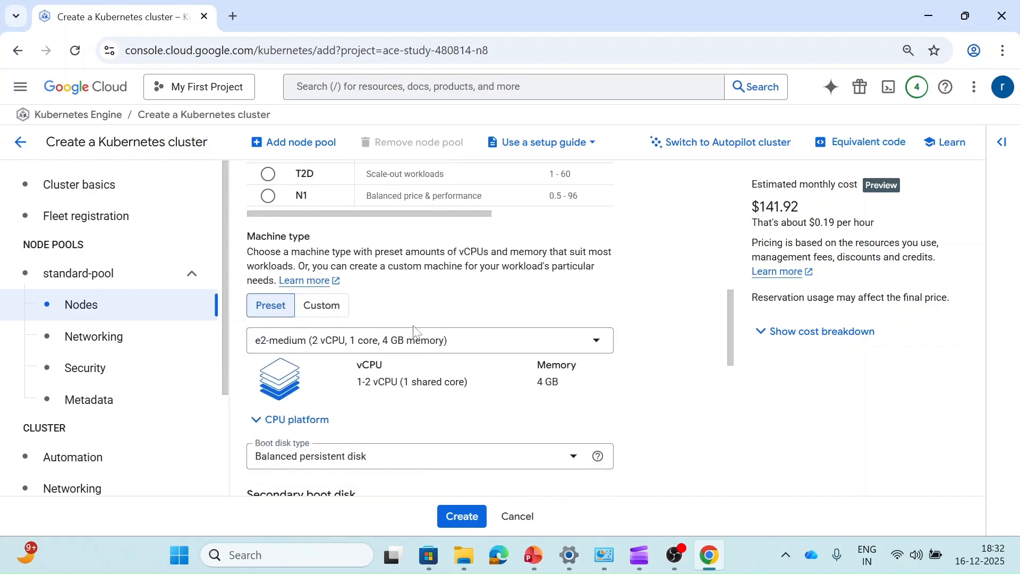
scroll(400, 378, down, 4)
click(427, 261)
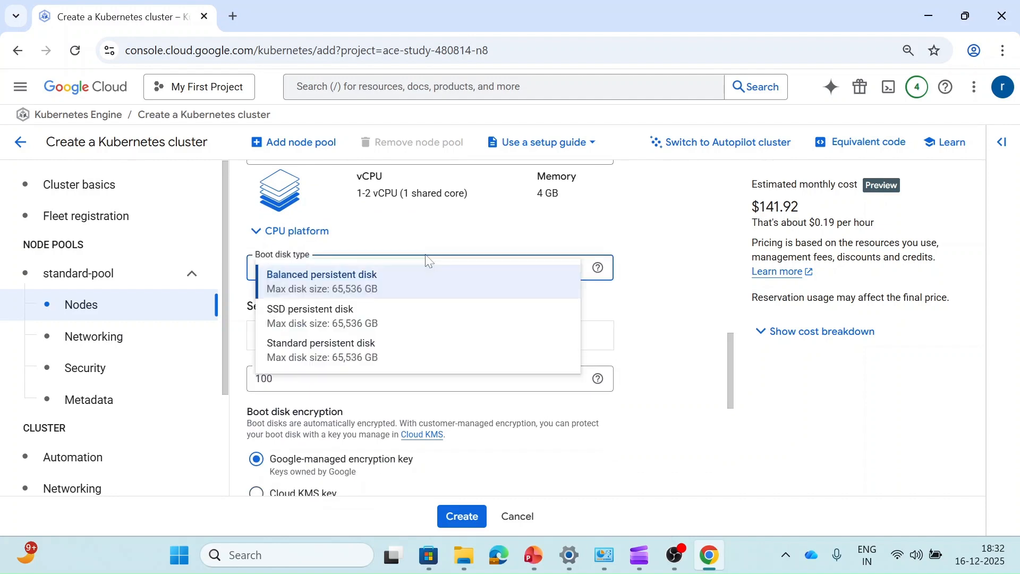
click(353, 350)
key(ctrl+a)
key(BackSpace)
text(70)
click(663, 356)
Step: Look over the node pool's networking settings and select the Compute Engine default service account for node security
scroll(356, 372, down, 7)
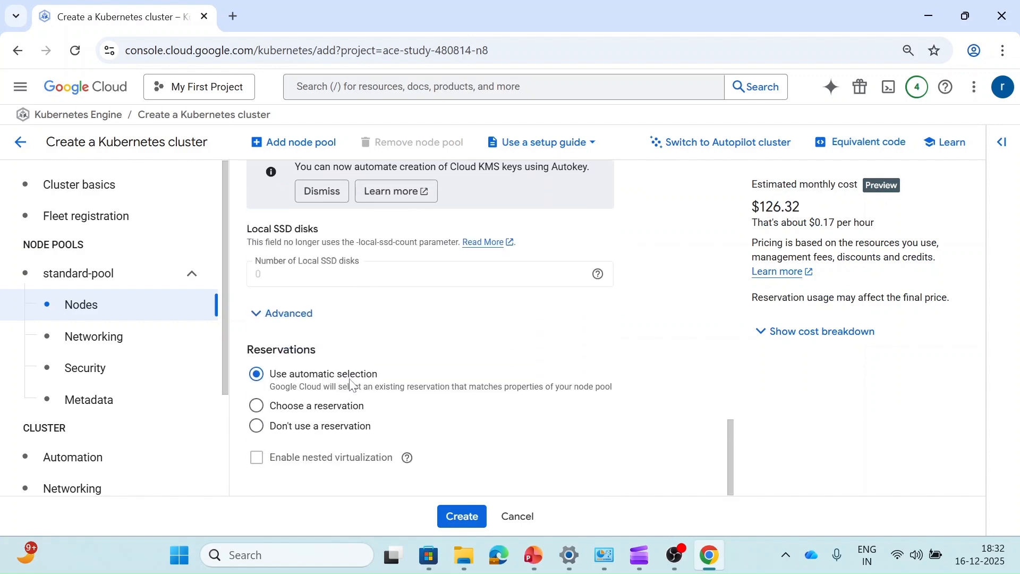
click(92, 335)
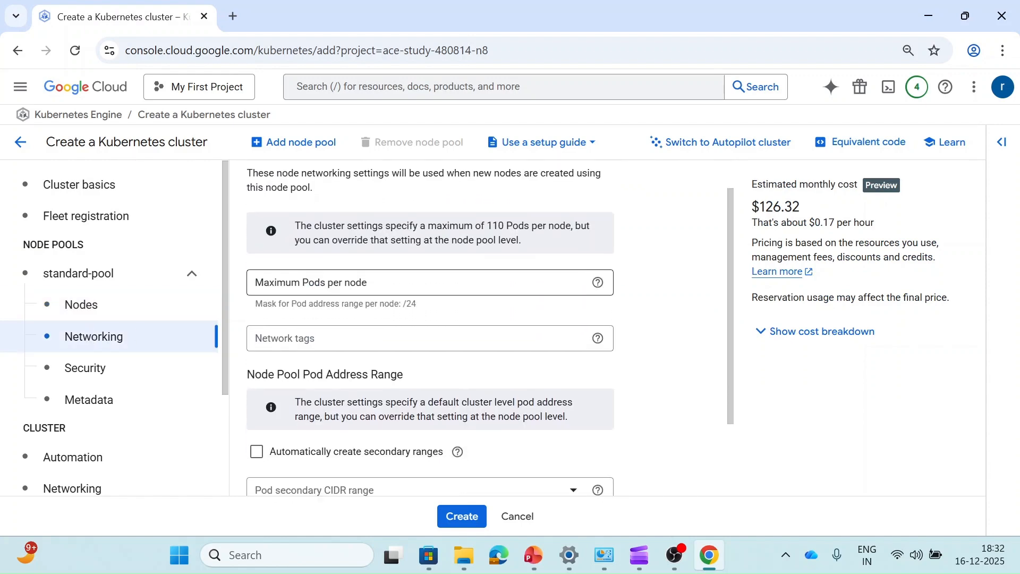
click(101, 372)
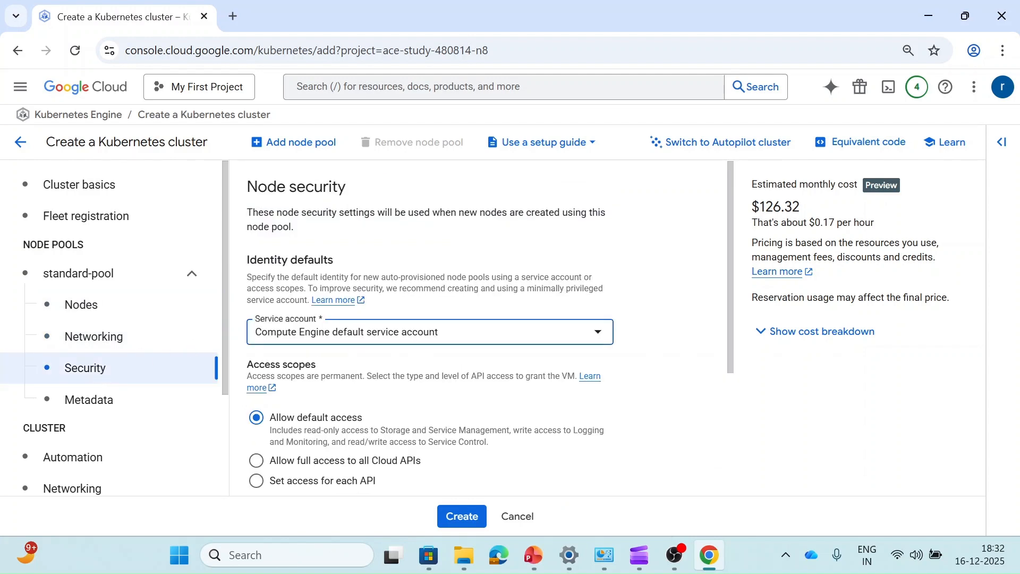
click(419, 346)
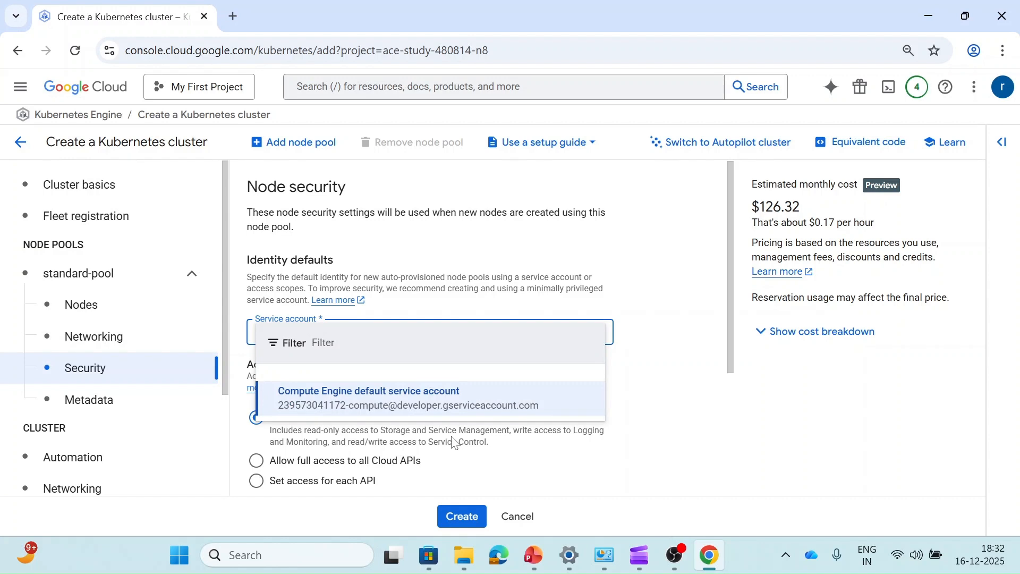
click(298, 398)
Step: Examine the node pool's metadata settings and the cluster-level automation and networking settings
click(121, 401)
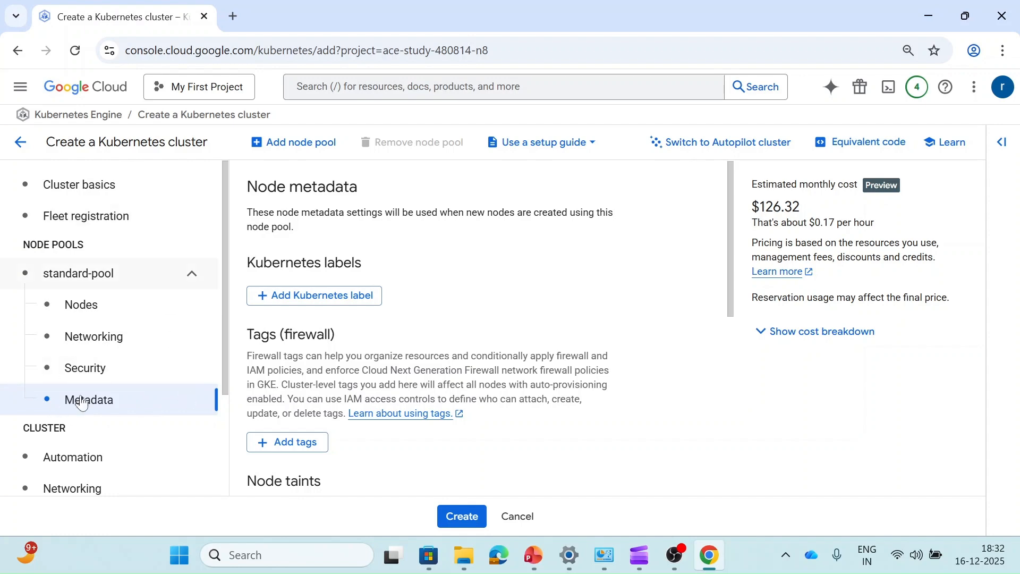
scroll(139, 402, down, 3)
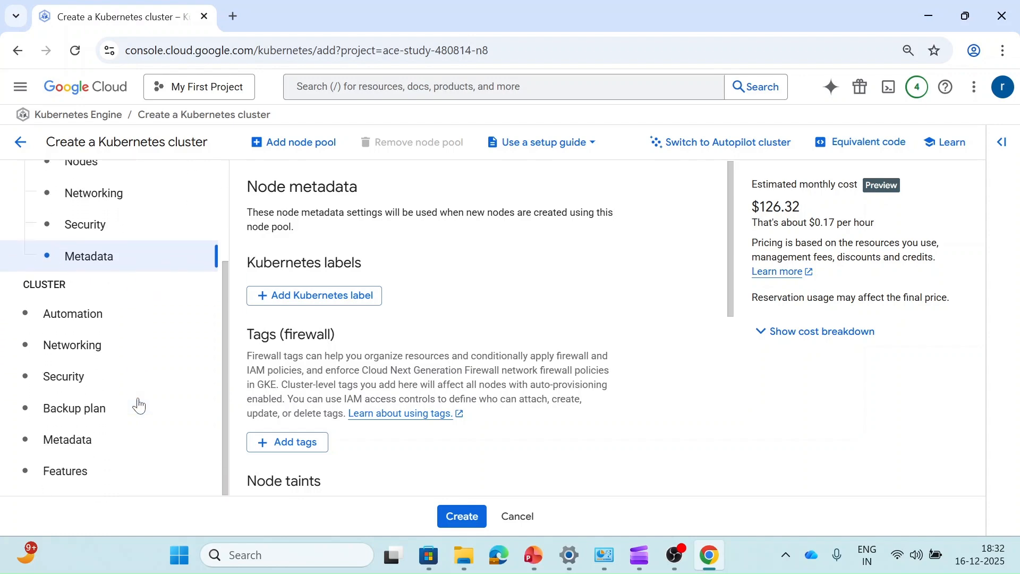
click(134, 316)
scroll(322, 324, down, 3)
scroll(323, 324, up, 1)
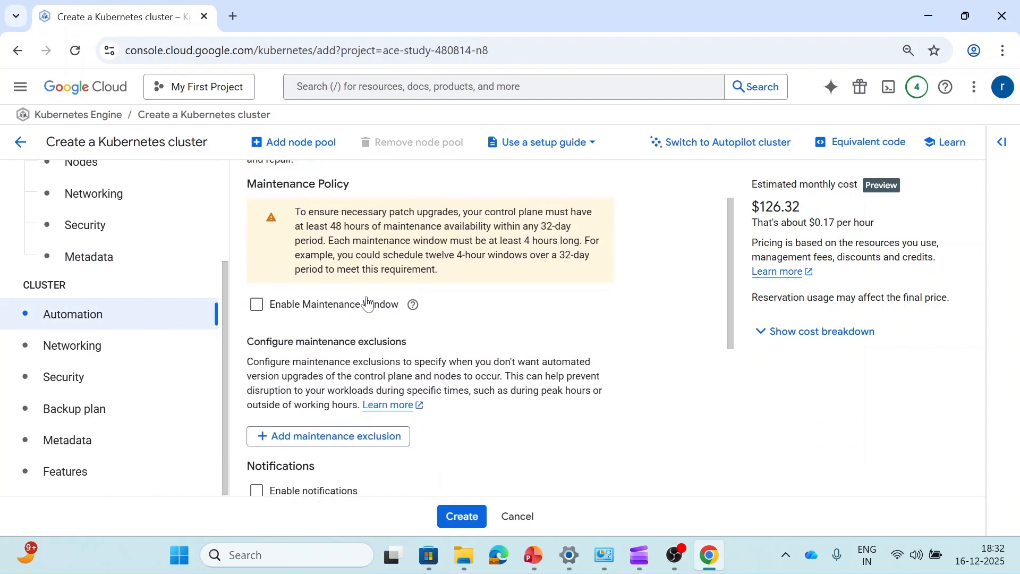
scroll(368, 303, down, 5)
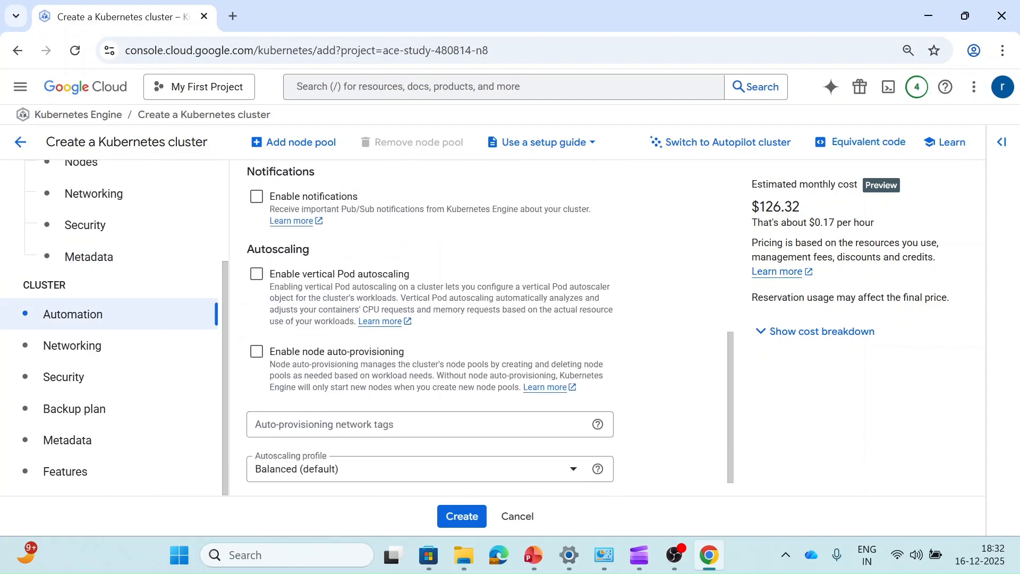
click(113, 351)
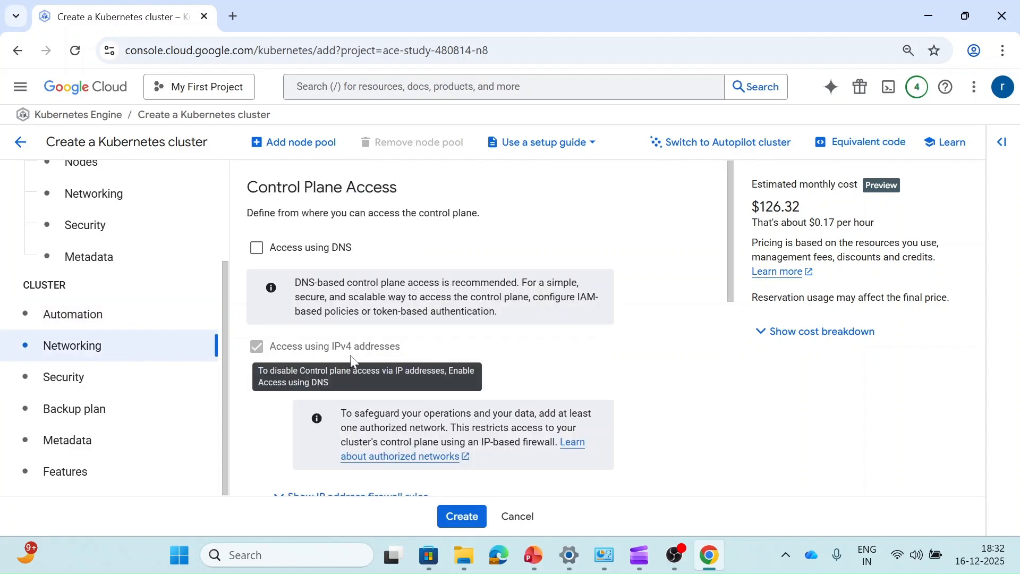
scroll(351, 359, down, 2)
scroll(353, 310, down, 6)
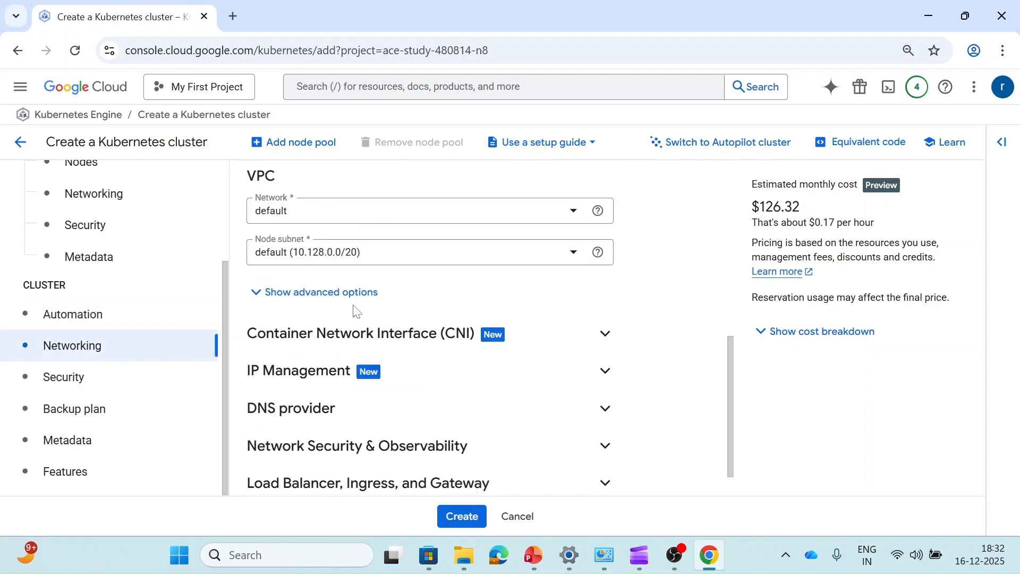
Step: Examine the cluster-level security, backup plan, metadata and features settings
click(103, 389)
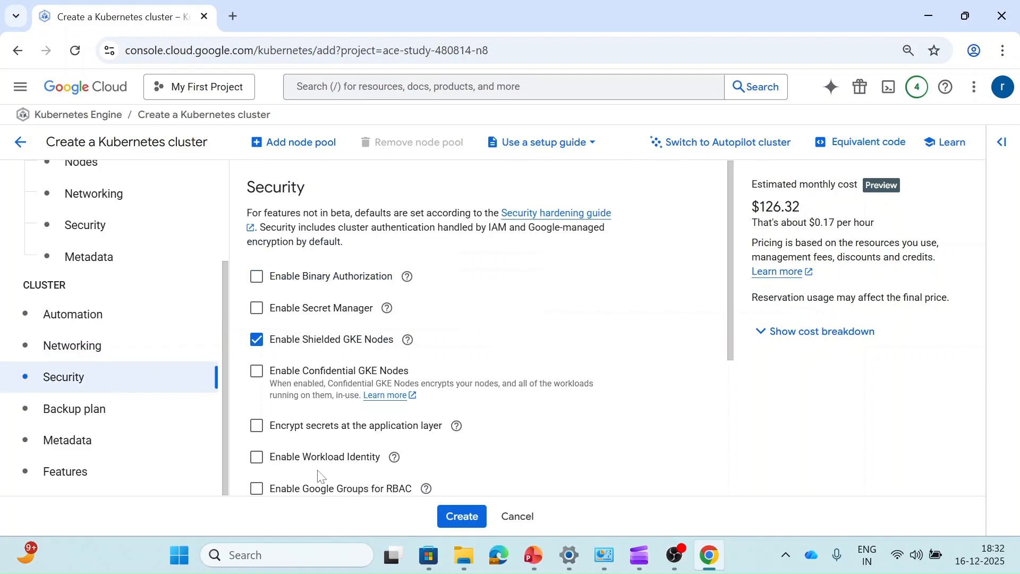
click(79, 424)
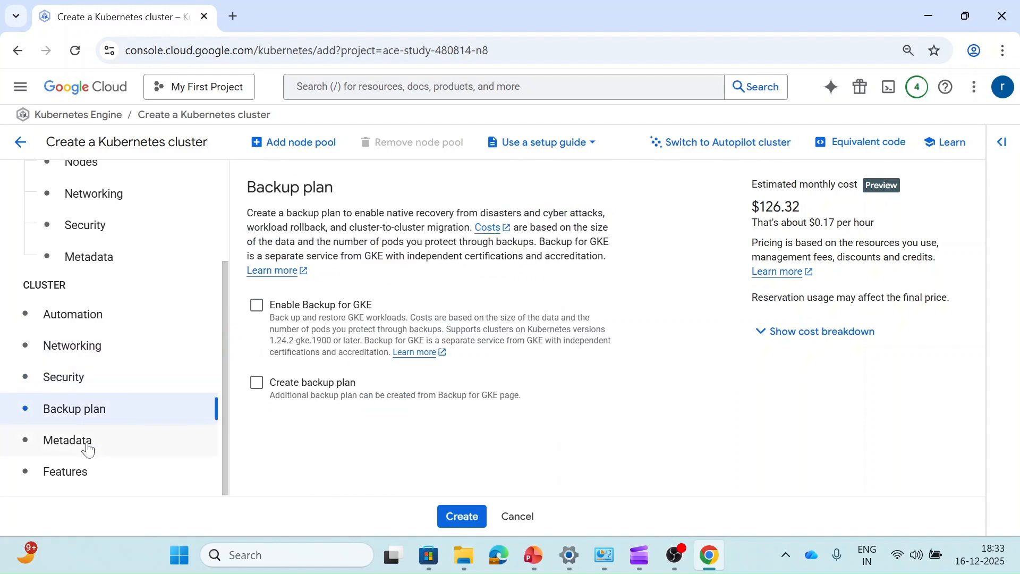
click(89, 448)
click(82, 477)
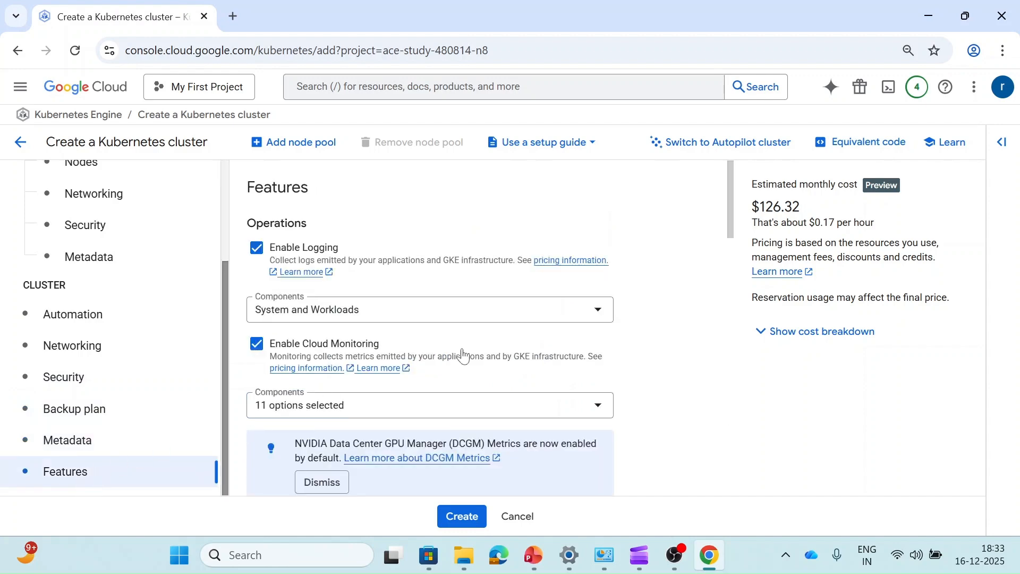
scroll(477, 348, down, 15)
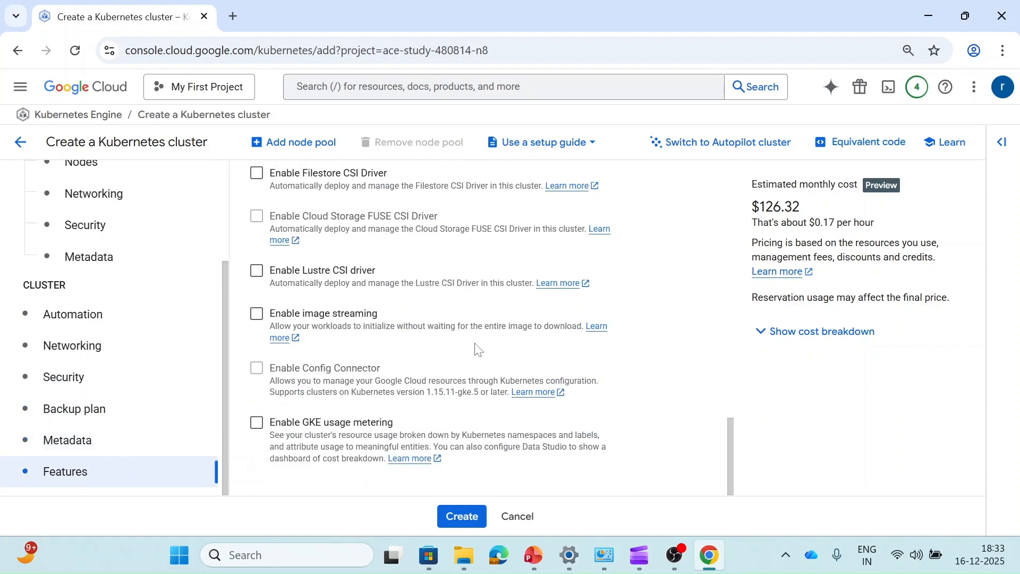
scroll(151, 339, up, 3)
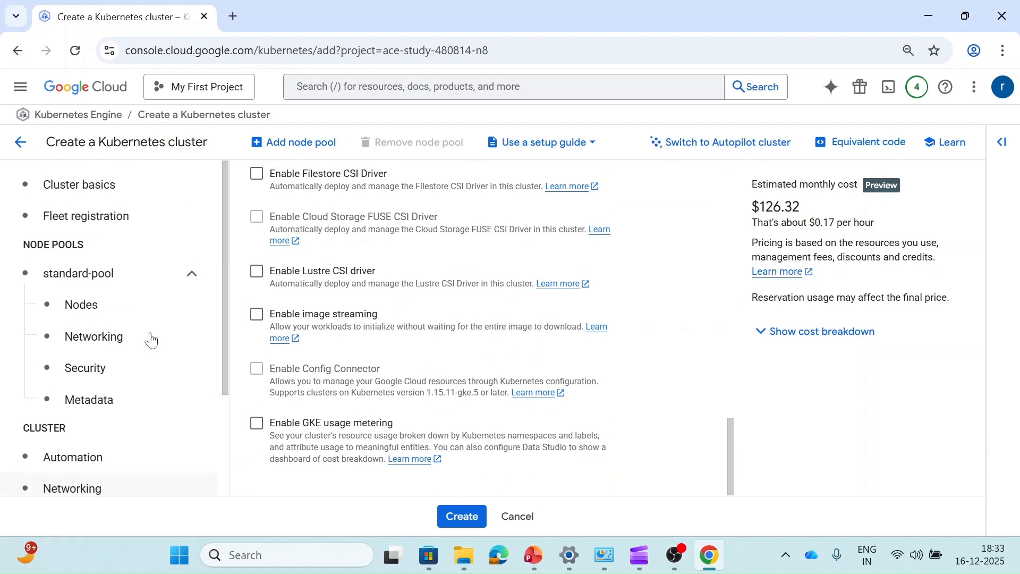
Step: Recheck the standard-pool details and the cluster basics, and create the cluster with the configured settings
click(79, 275)
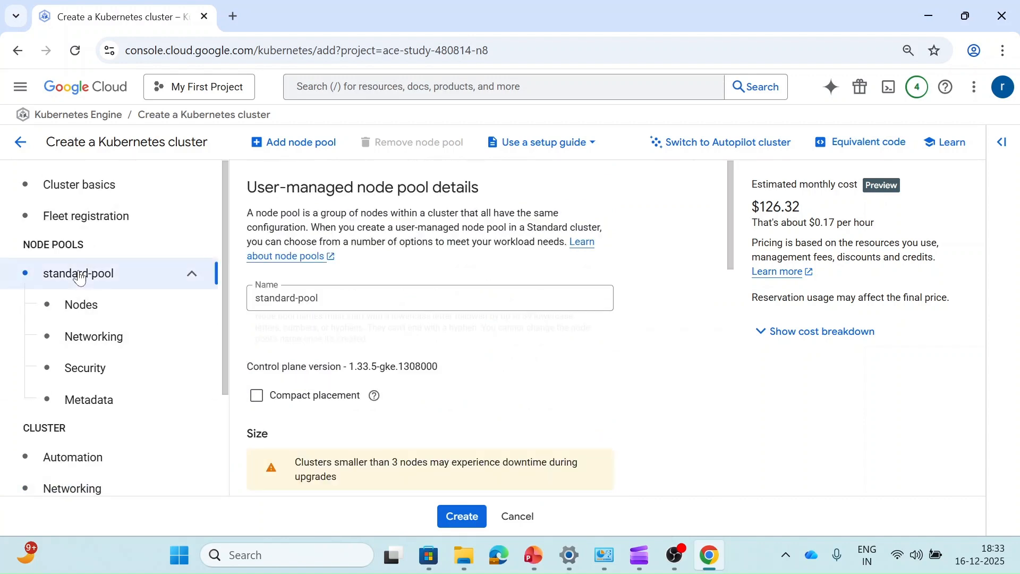
click(86, 187)
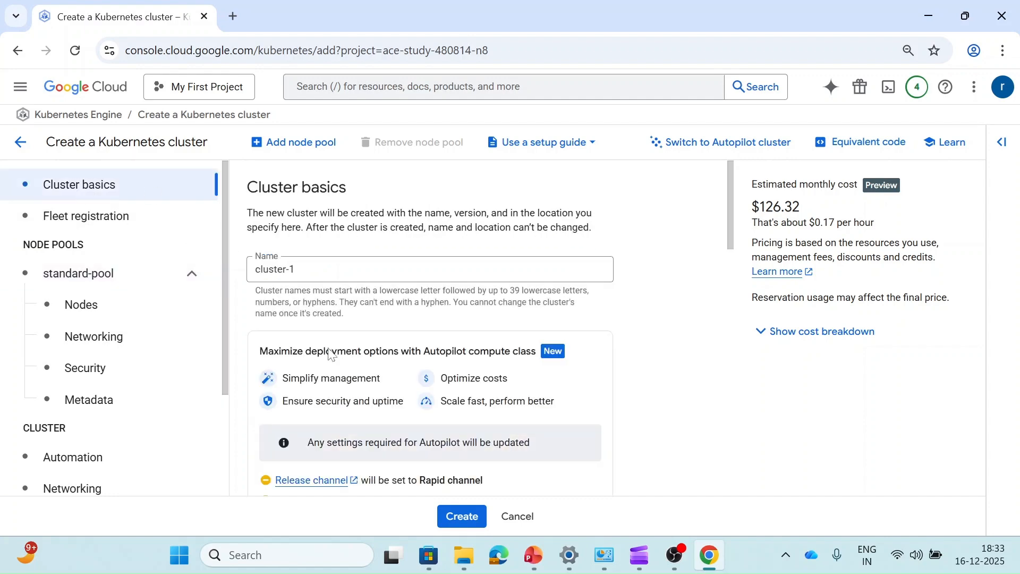
click(455, 524)
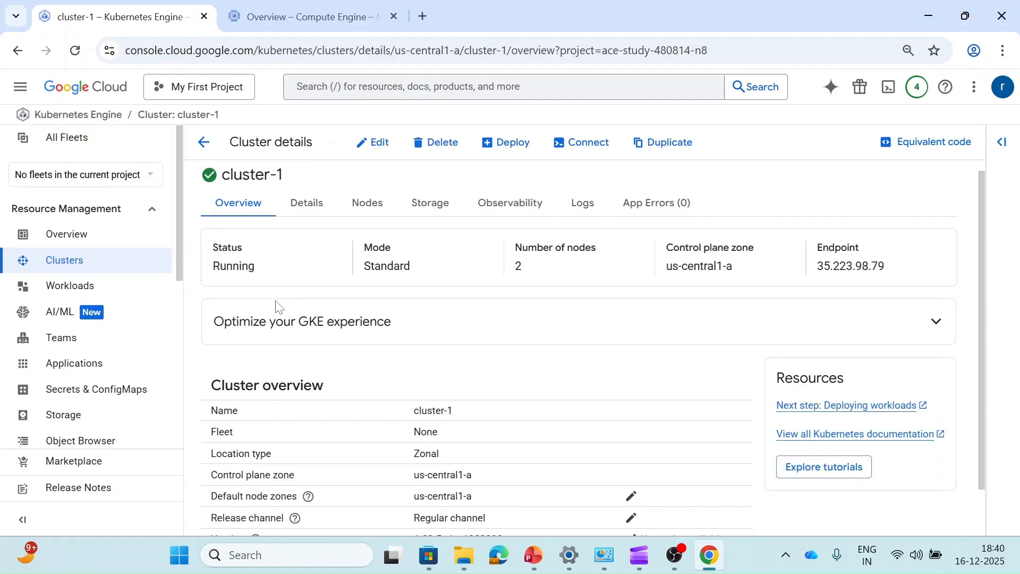
Step: Review the overview of the new cluster-1 and read through its full configuration details
scroll(275, 301, up, 1)
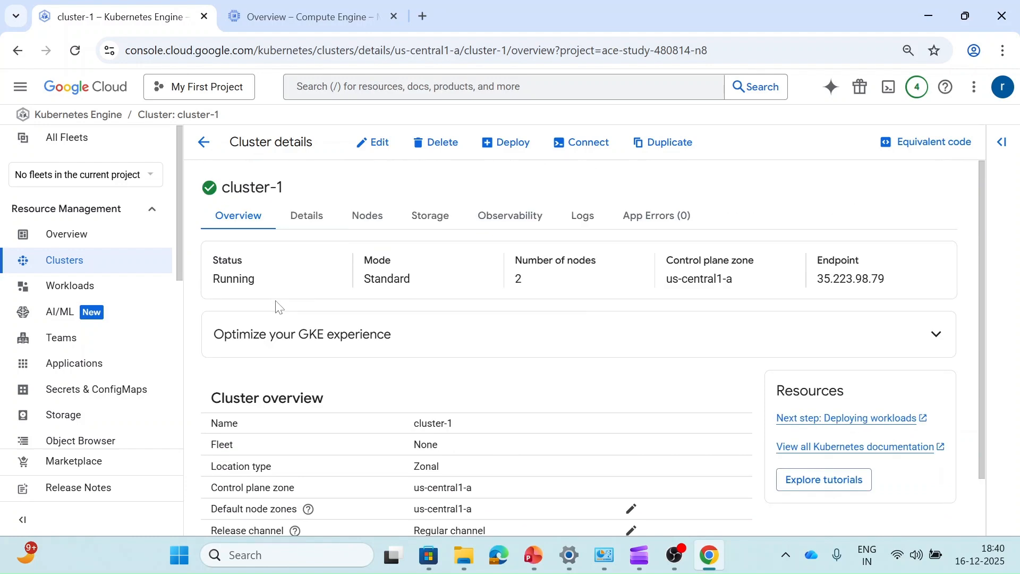
click(317, 227)
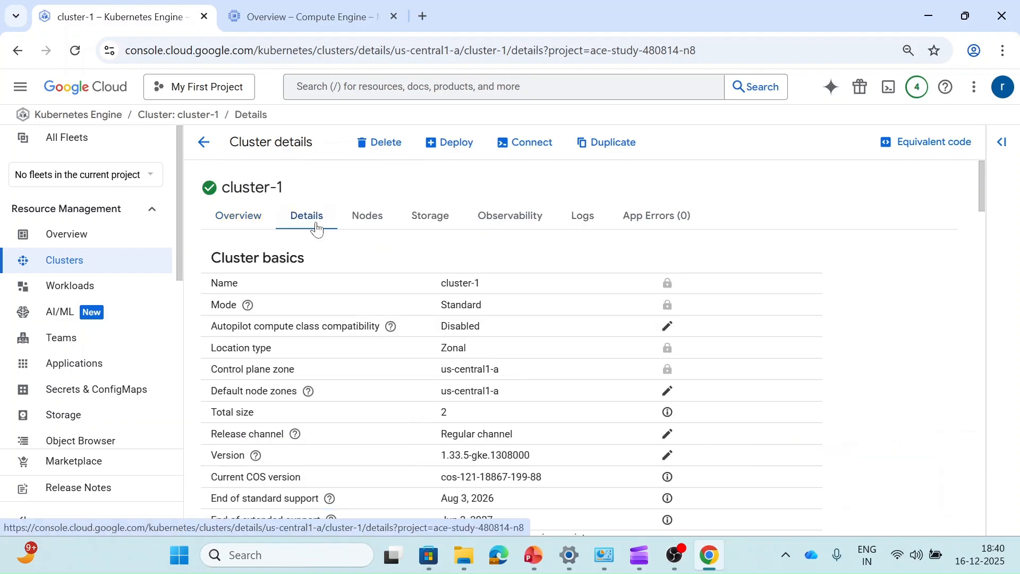
scroll(346, 312, down, 3)
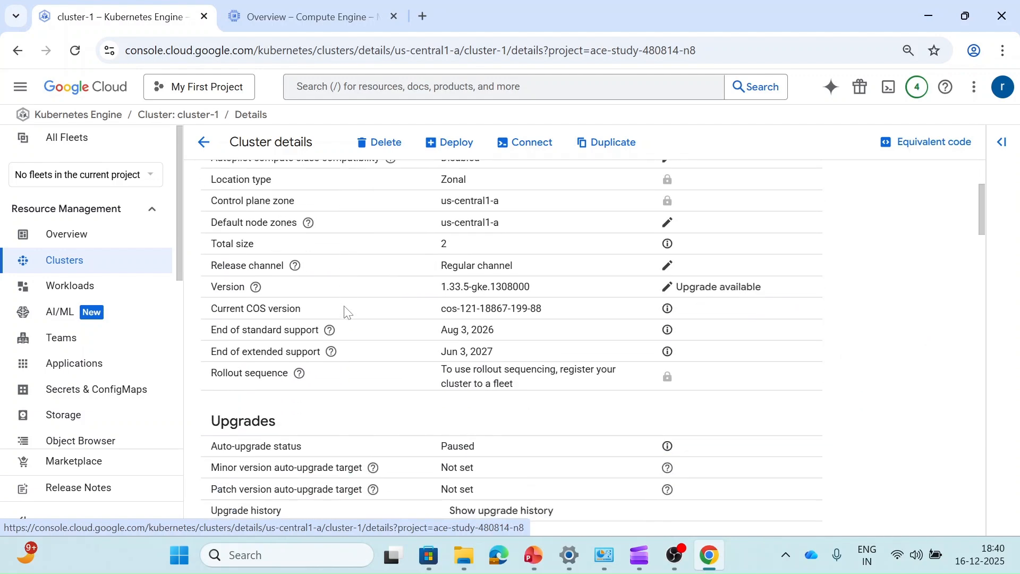
scroll(346, 312, down, 10)
scroll(347, 313, down, 20)
scroll(347, 312, up, 15)
scroll(365, 212, up, 12)
Step: Open standard-pool from cluster-1's nodes and examine its size, node configuration, networking, instance groups and nodes
click(359, 228)
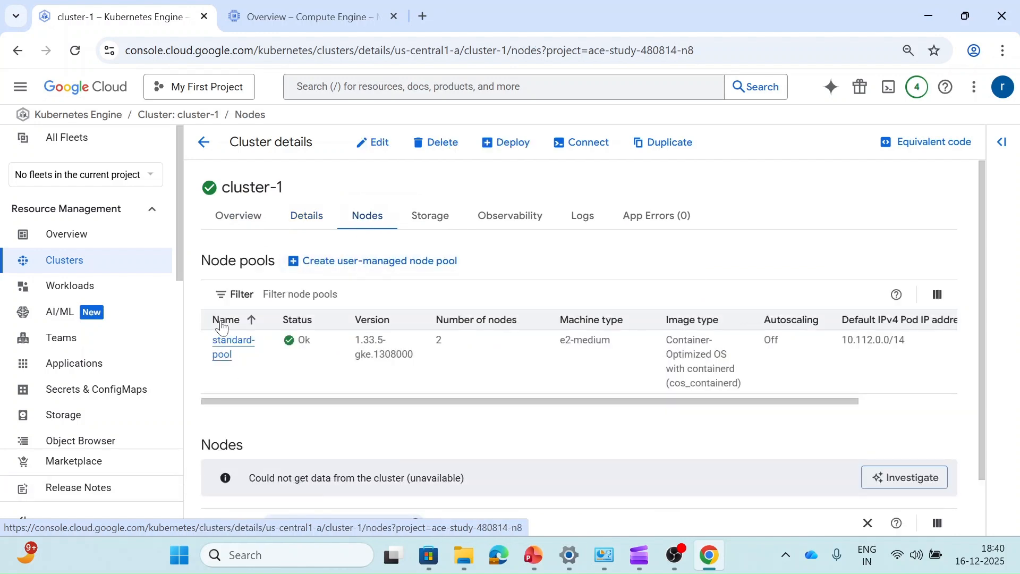
click(222, 360)
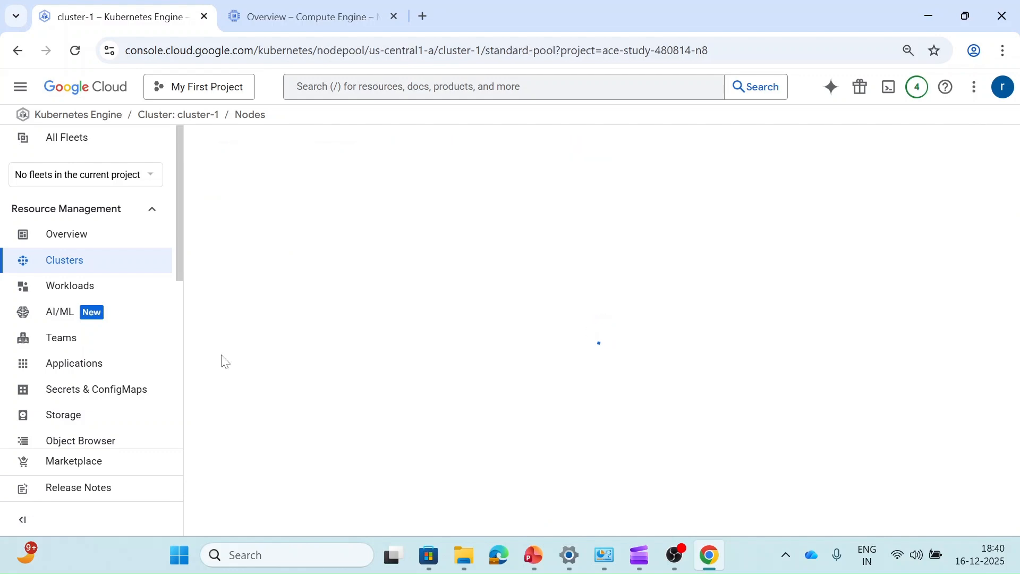
drag(221, 355, 267, 340)
click(268, 340)
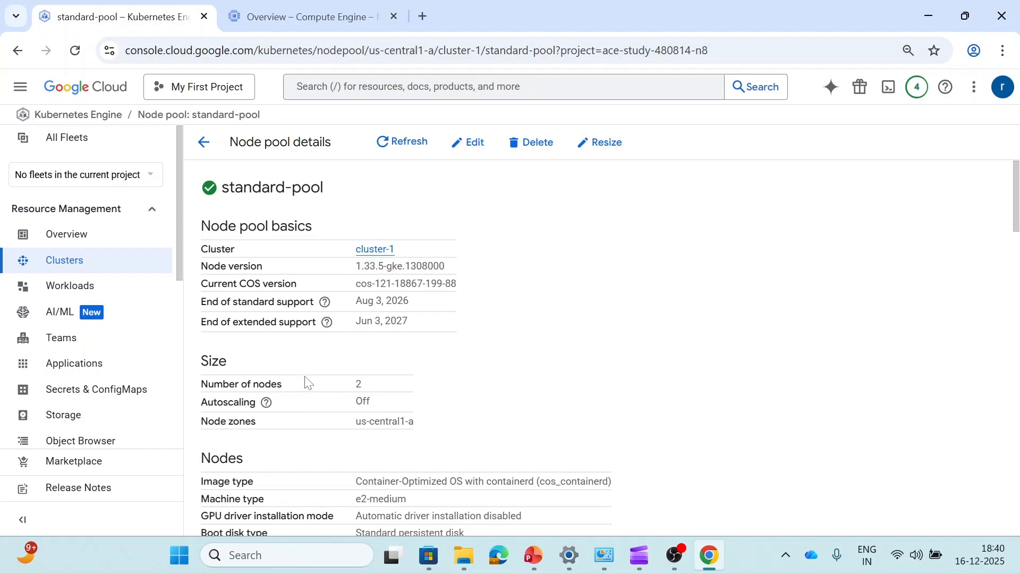
scroll(383, 390, down, 1)
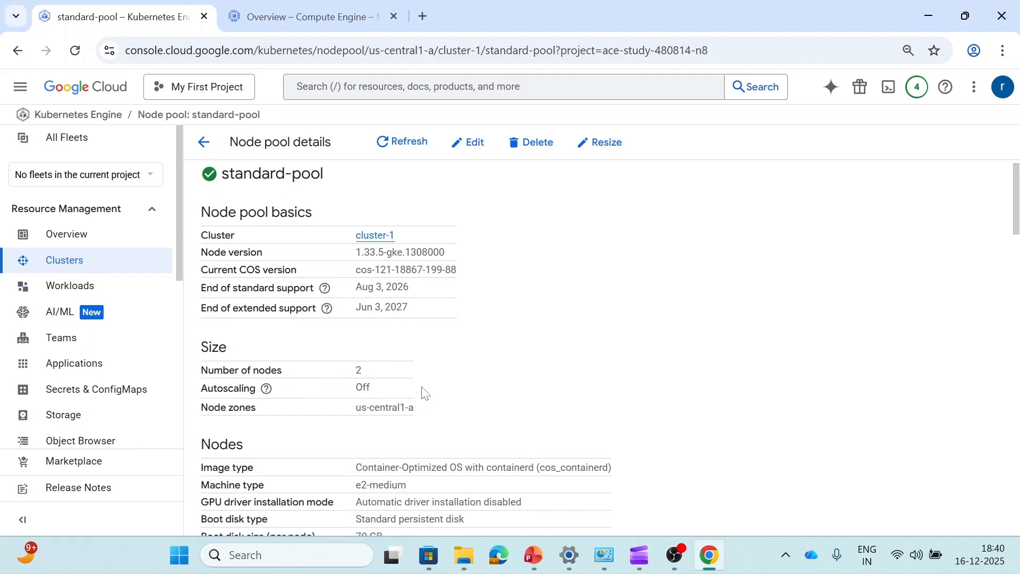
scroll(428, 397, down, 10)
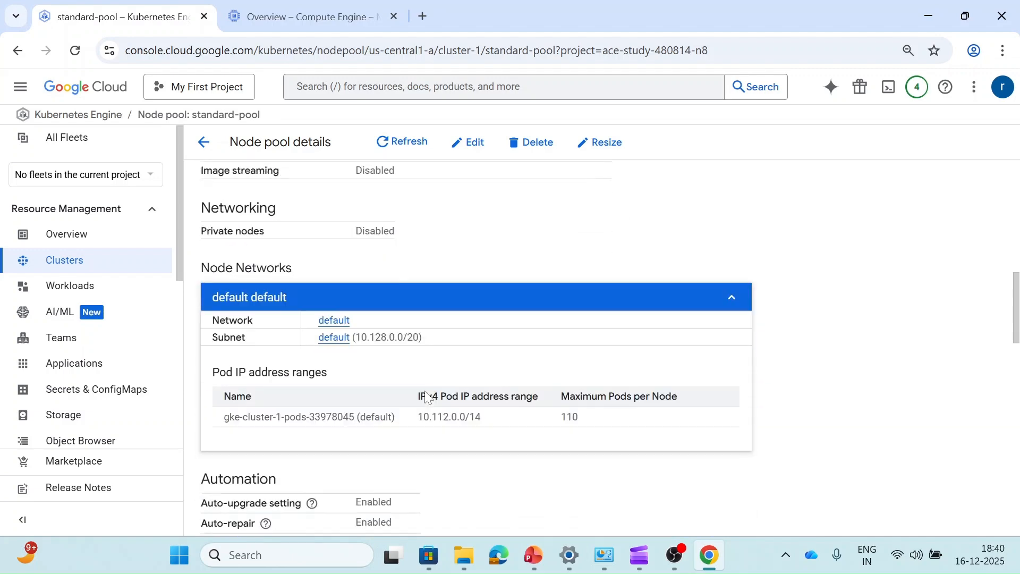
scroll(428, 398, down, 12)
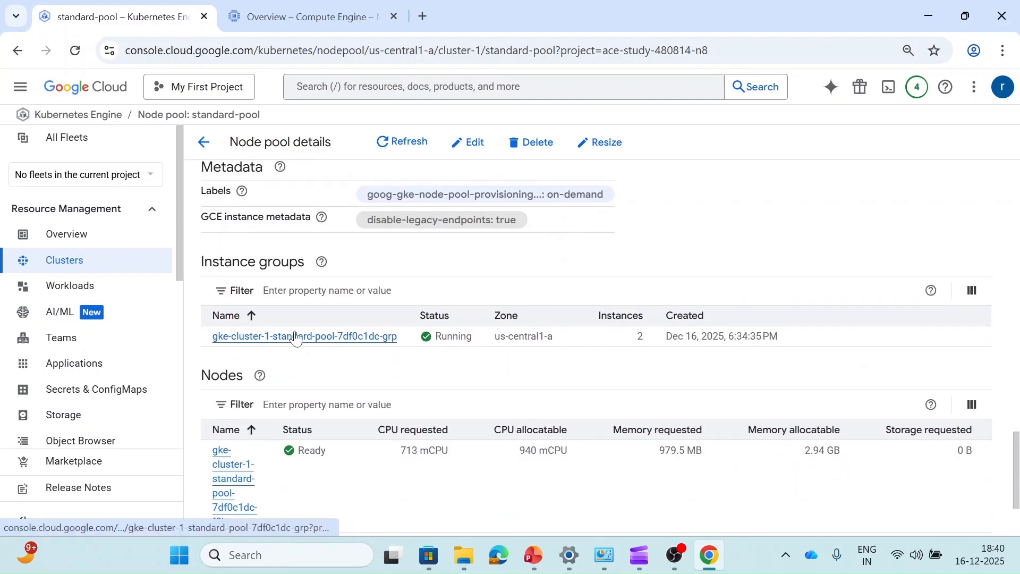
scroll(287, 374, down, 3)
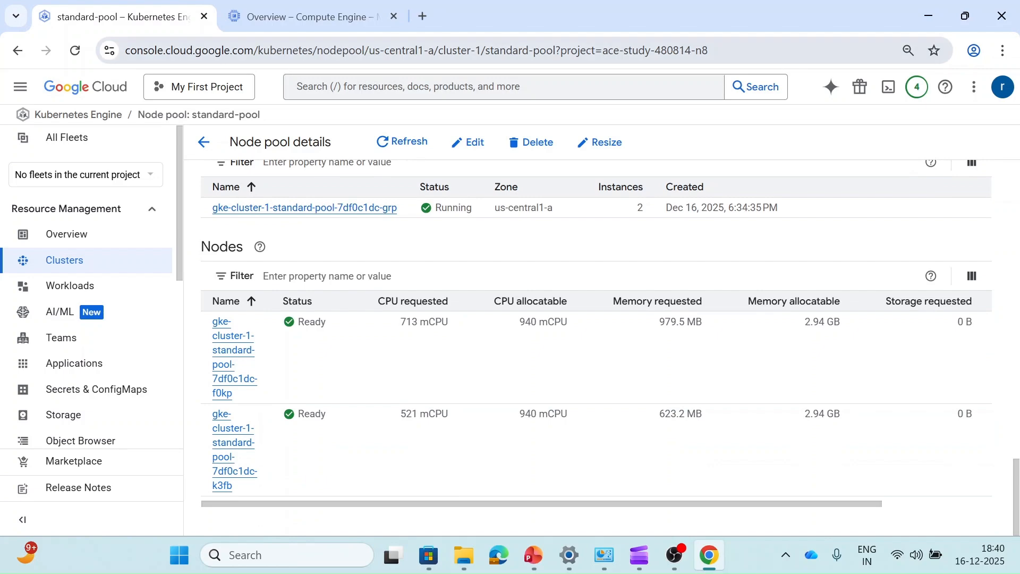
Step: View the VM instances in Compute Engine and compare them with the nodes listed in standard-pool
click(287, 26)
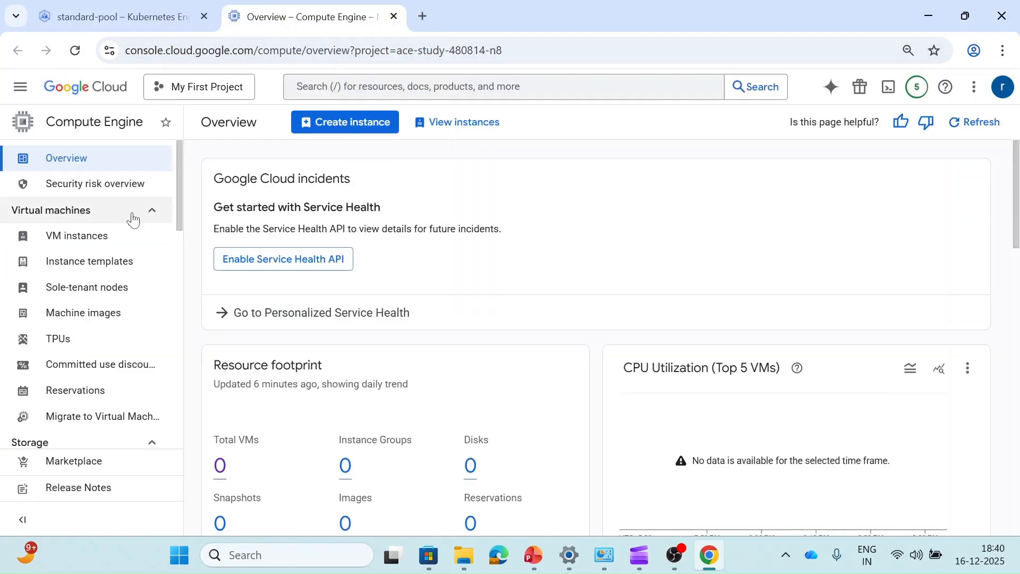
click(109, 234)
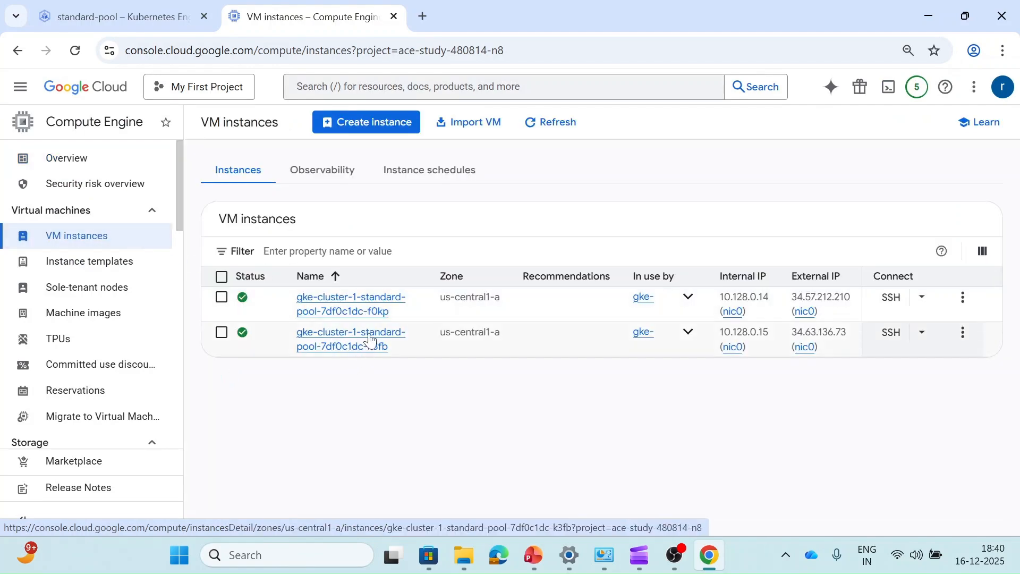
click(133, 16)
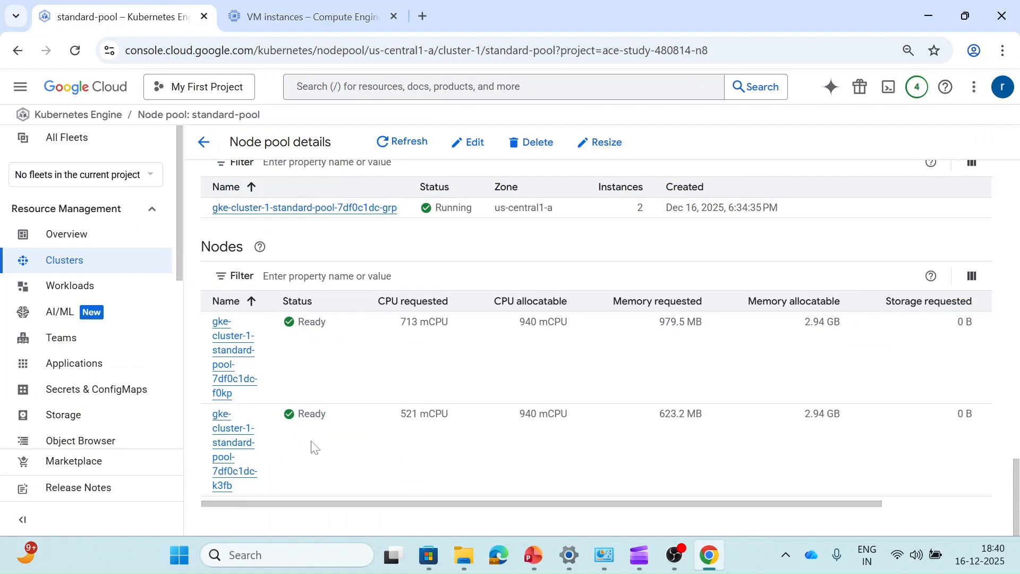
scroll(312, 446, up, 2)
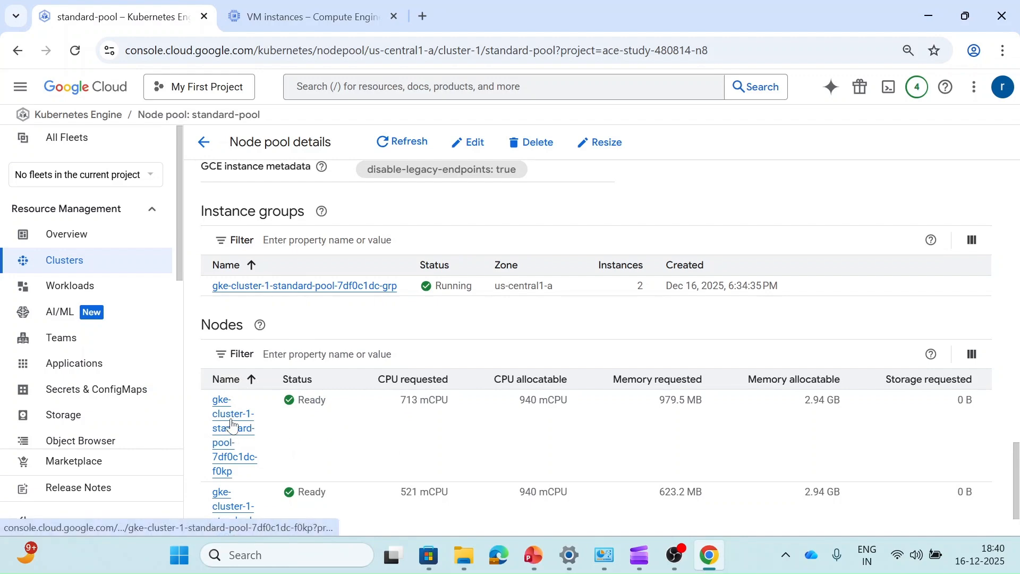
mouse_move(260, 324)
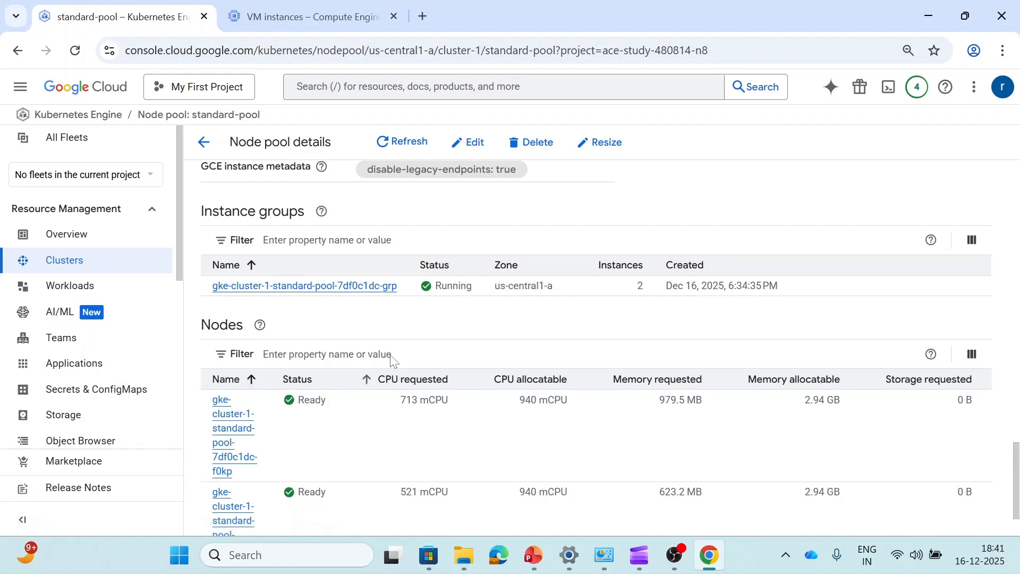
scroll(396, 340, up, 15)
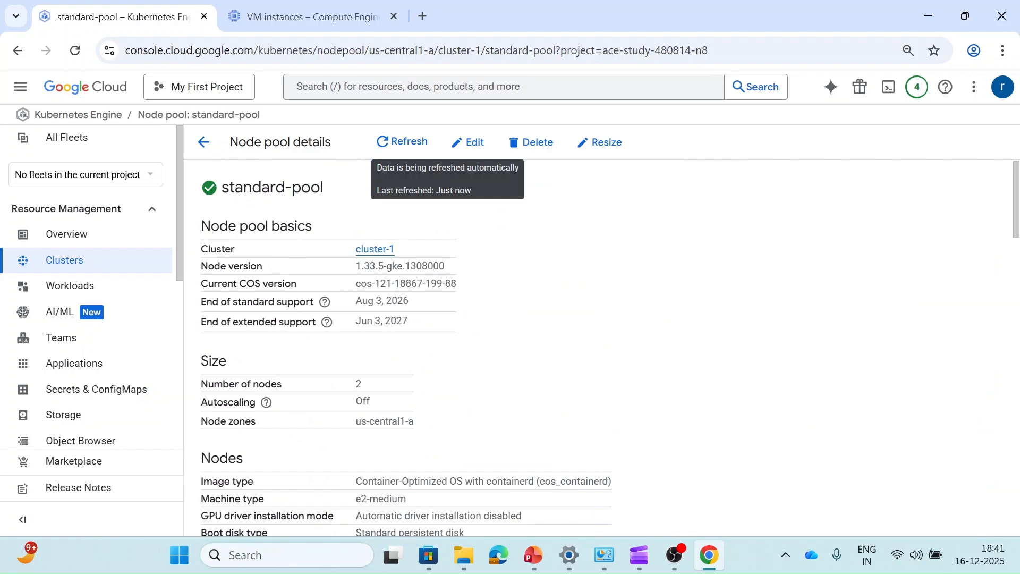
Step: Connect to cluster-1 in Cloud Shell by running the provided gcloud get-credentials command for zone us-central1-a
click(204, 142)
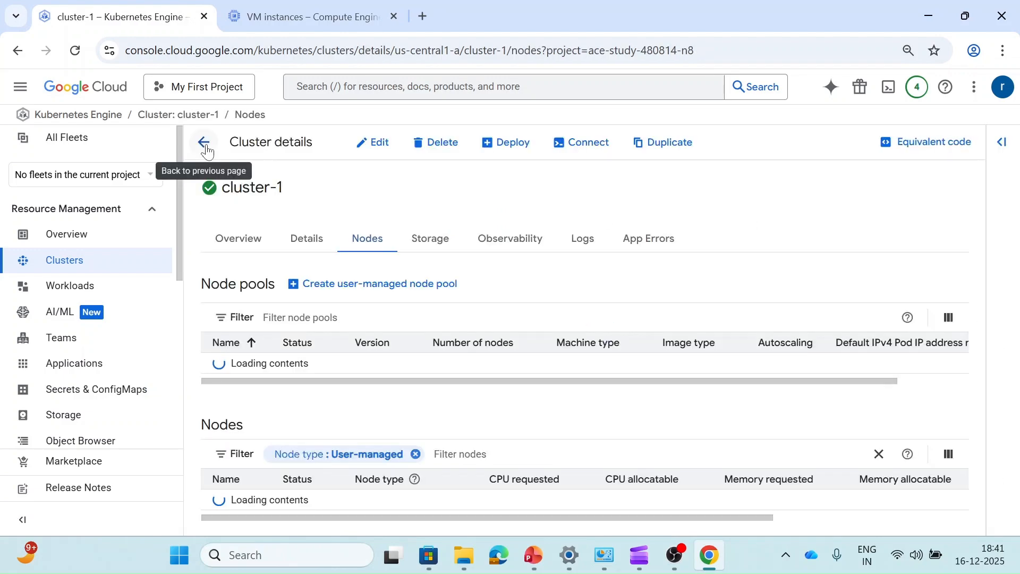
click(588, 148)
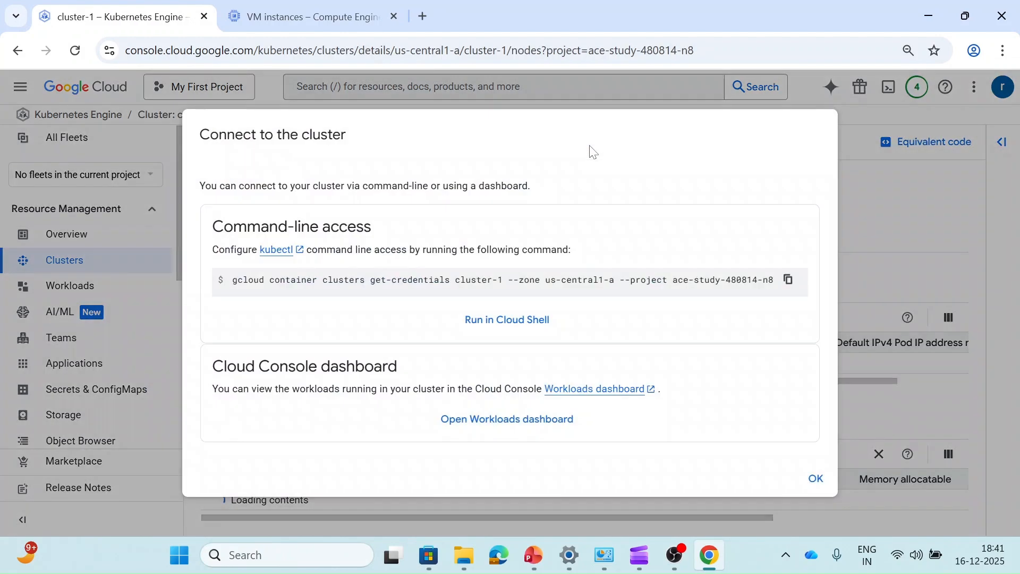
click(525, 321)
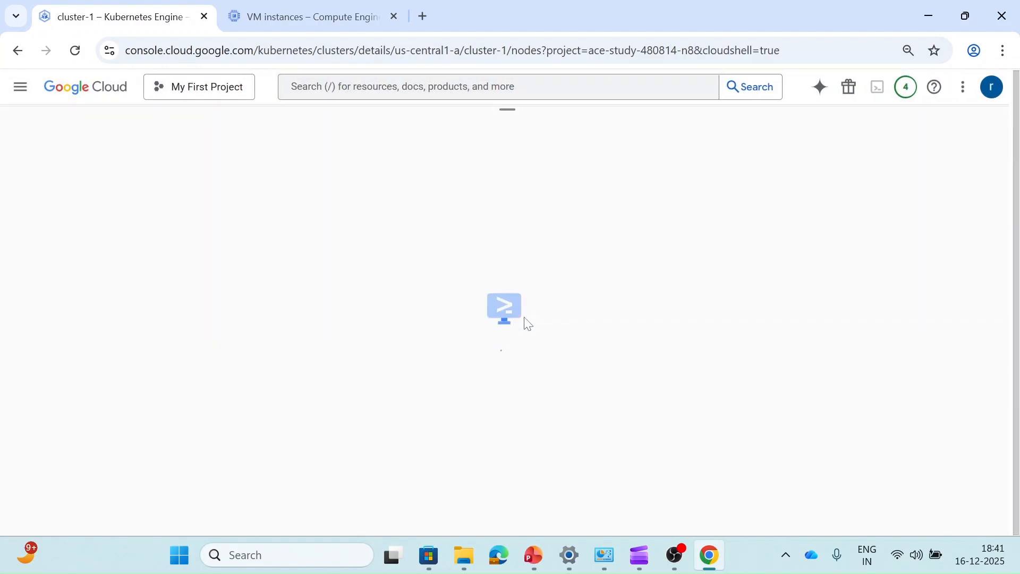
key(Return)
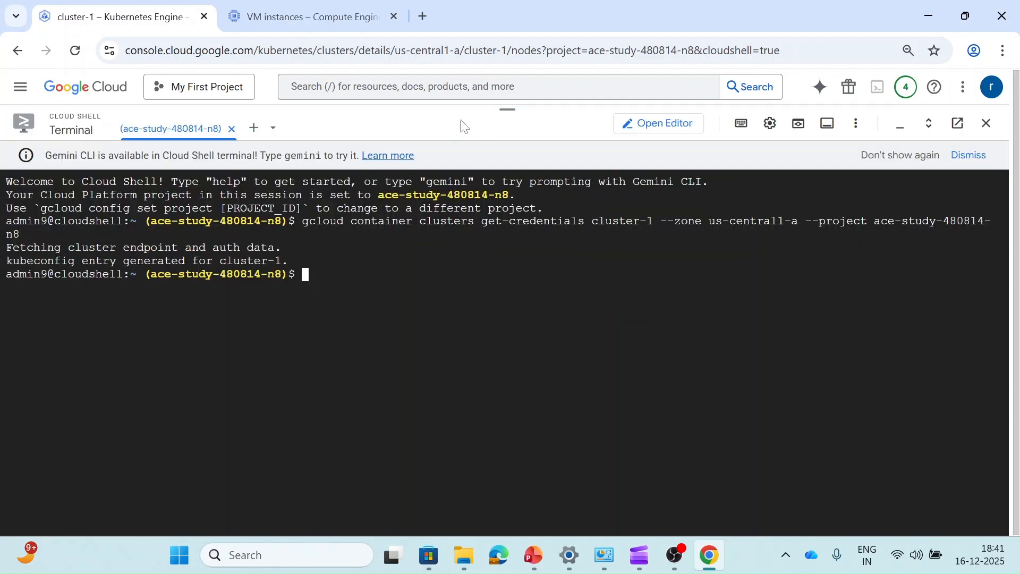
Step: List the cluster's nodes with kubectl get nodes and dismiss the Gemini CLI notice
text(kubectl get nodes)
key(Return)
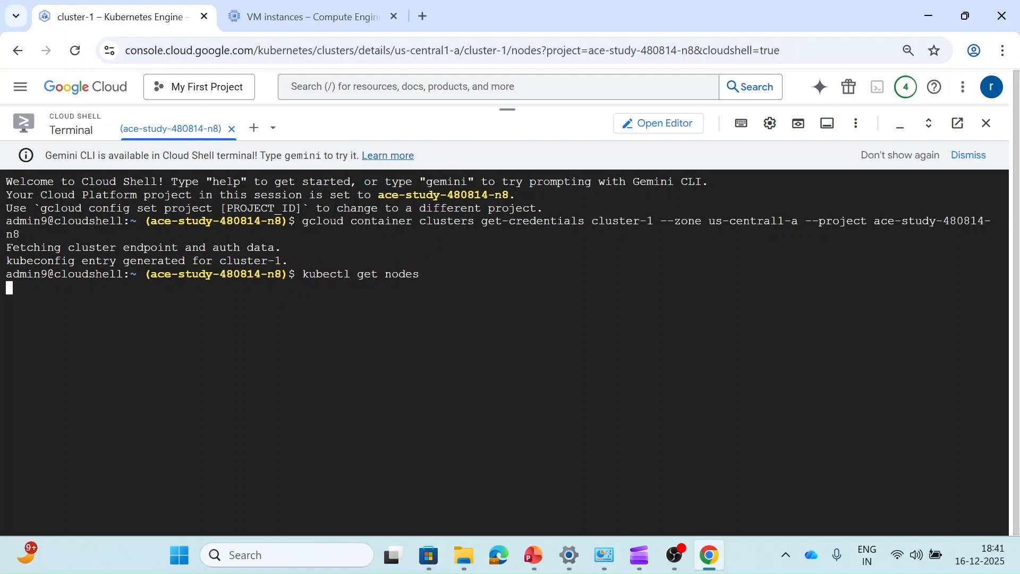
click(972, 157)
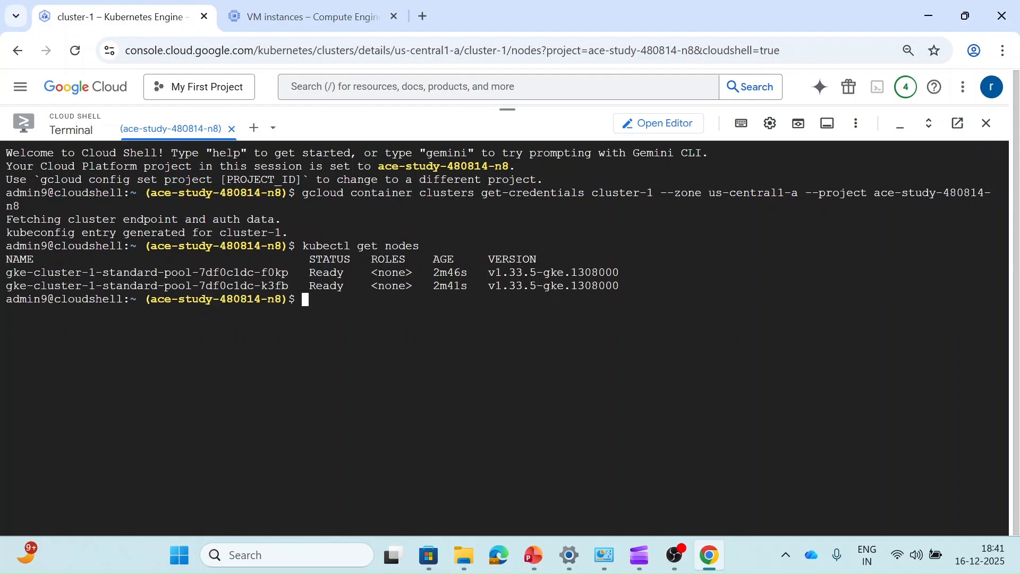
Step: List the pods in the default namespace with kubectl get pods, and across the cluster with --all-namespaces
key(Return)
text(kubectl )
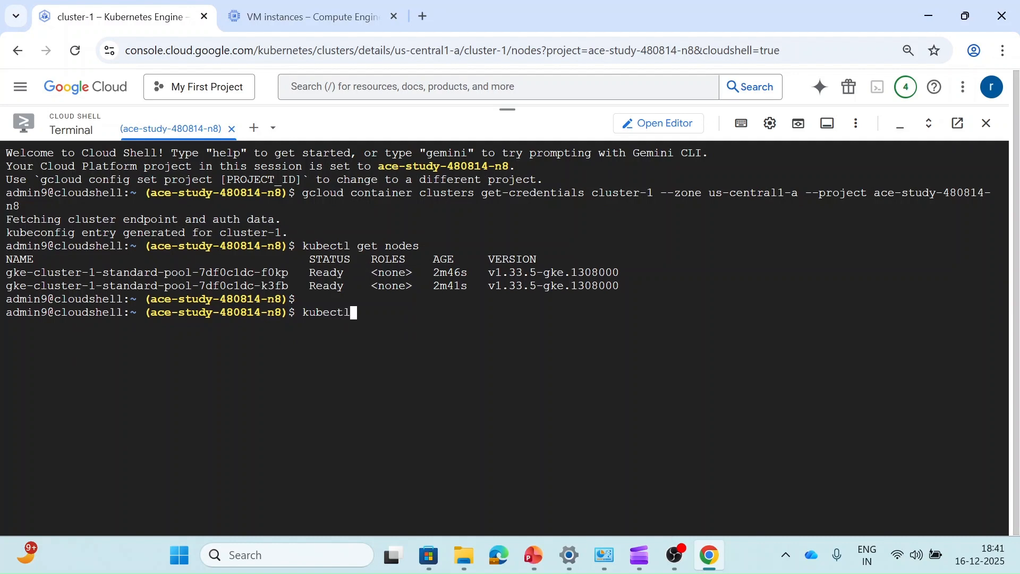
text(get pods)
key(Return)
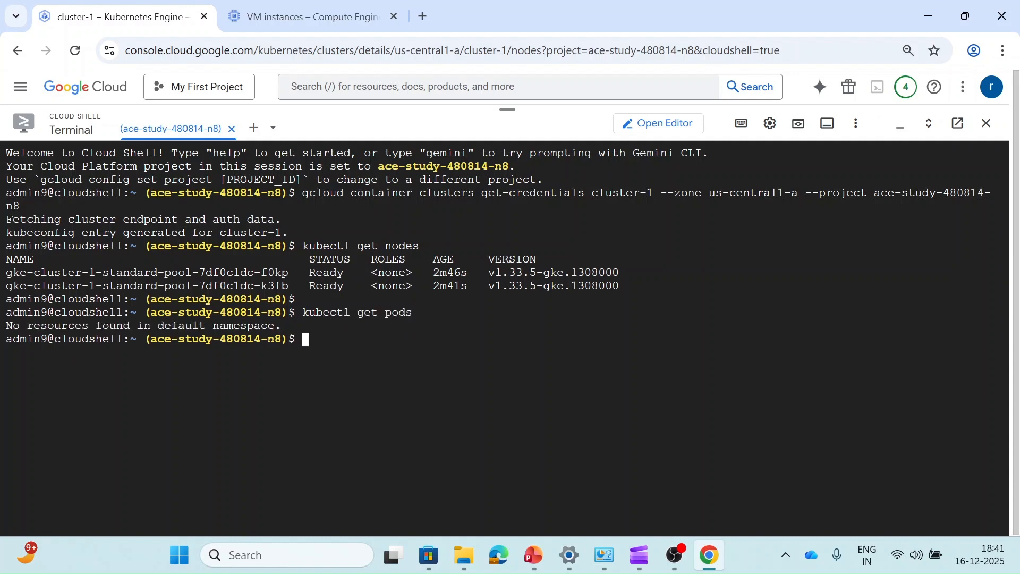
key(Up)
text(--all-names)
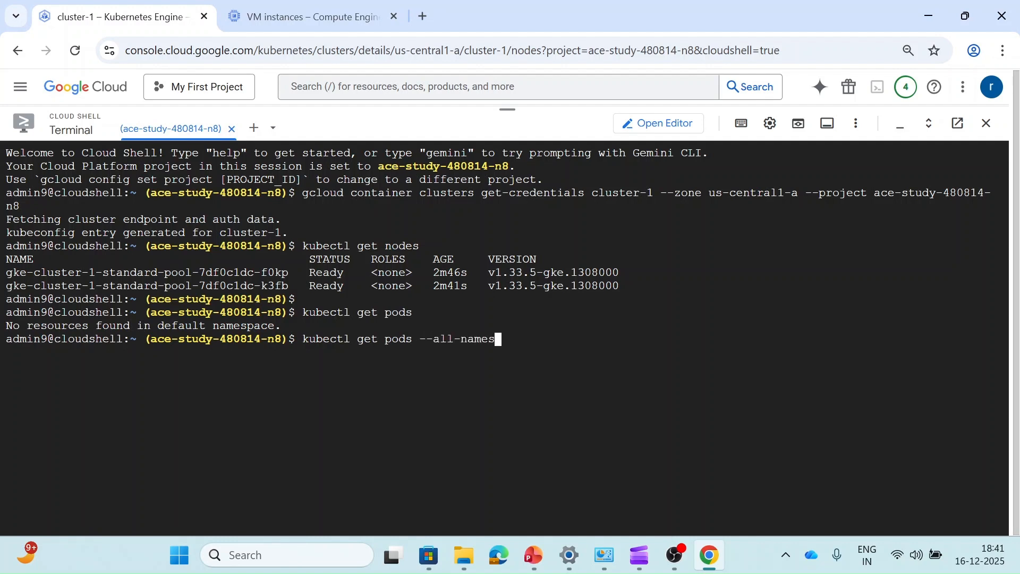
text(pcces)
key(Return)
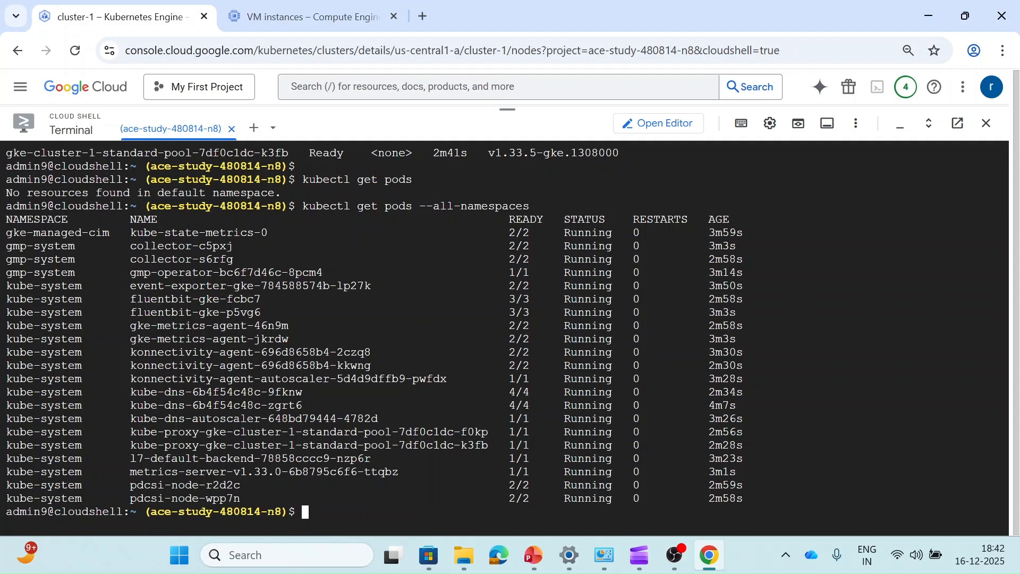
Step: List the files in the Cloud Shell home directory and display the contents of deploy.yaml
key(Return)
key(Return)
key(Return)
text(ls)
key(Return)
text(cat deploy.yaml)
key(Return)
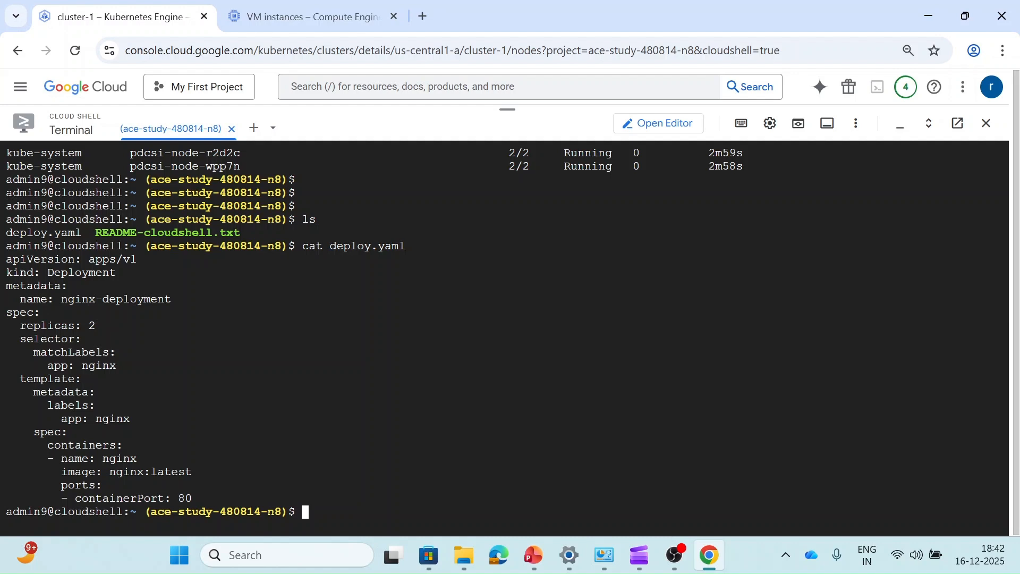
Step: Create the nginx deployment by running kubectl apply -f deploy.yaml in Cloud Shell
drag(110, 472, 192, 471)
key(Return)
key(Return)
text(kubect )
text( apply -f deploy.yaml)
key(Return)
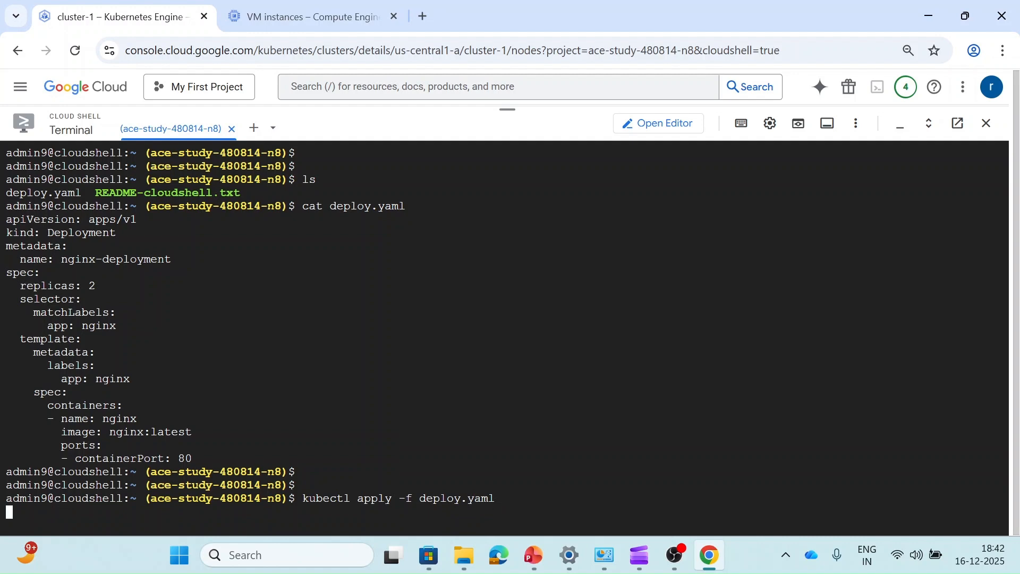
Step: Check the deployment's readiness by running kubectl get deploy twice
key(Return)
key(Return)
key(Return)
text(kubectl)
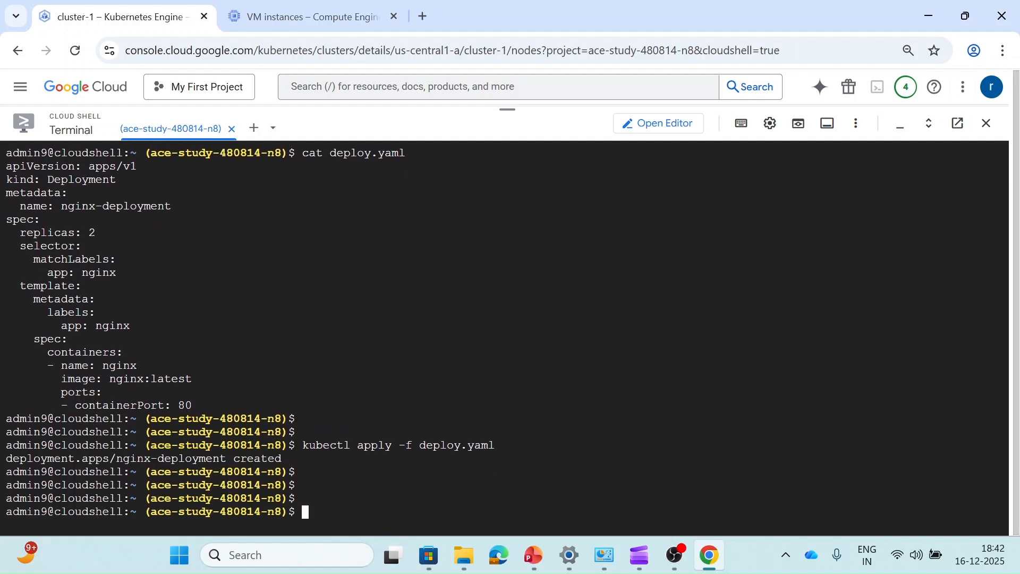
text( get deploy)
key(Return)
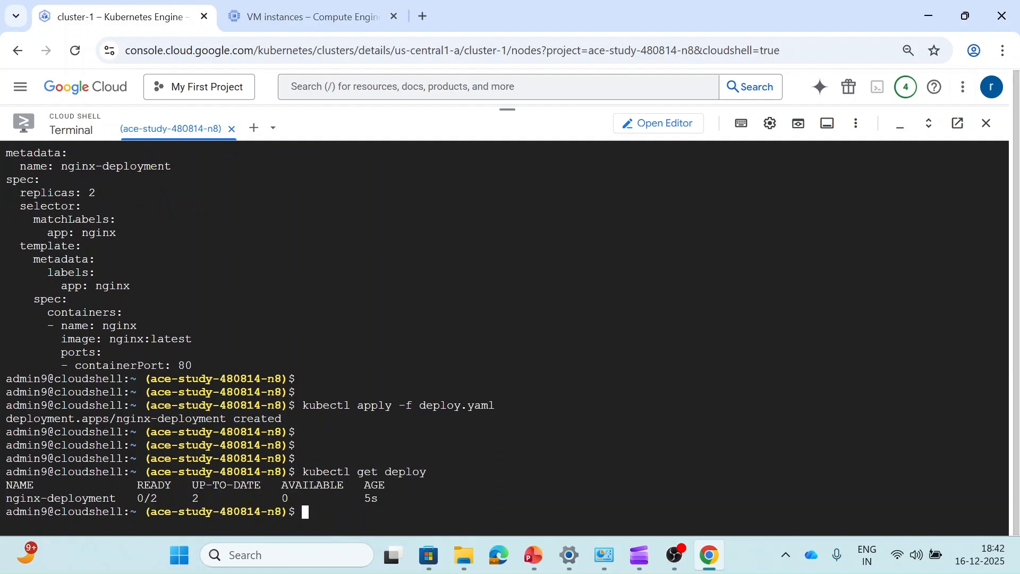
key(Up)
key(Return)
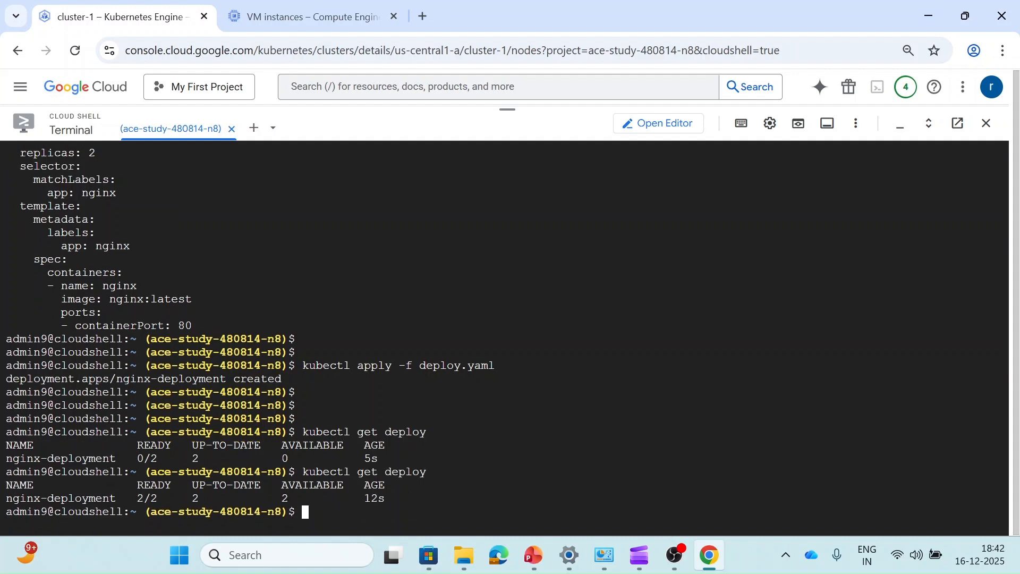
Step: List the deployment's replica sets with kubectl get rs
key(Return)
key(Return)
key(Return)
text(kubect)
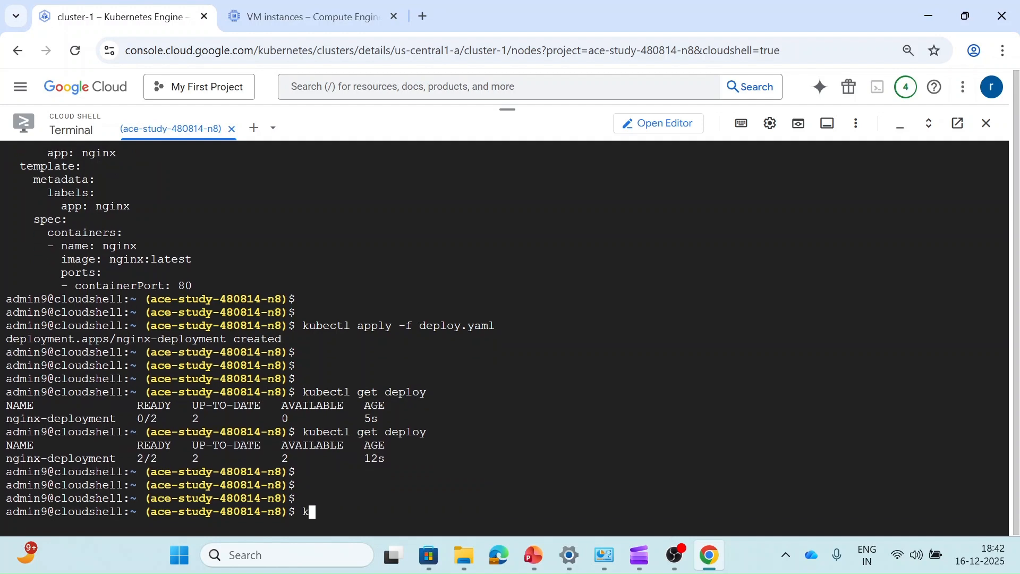
text(l get rs)
key(Return)
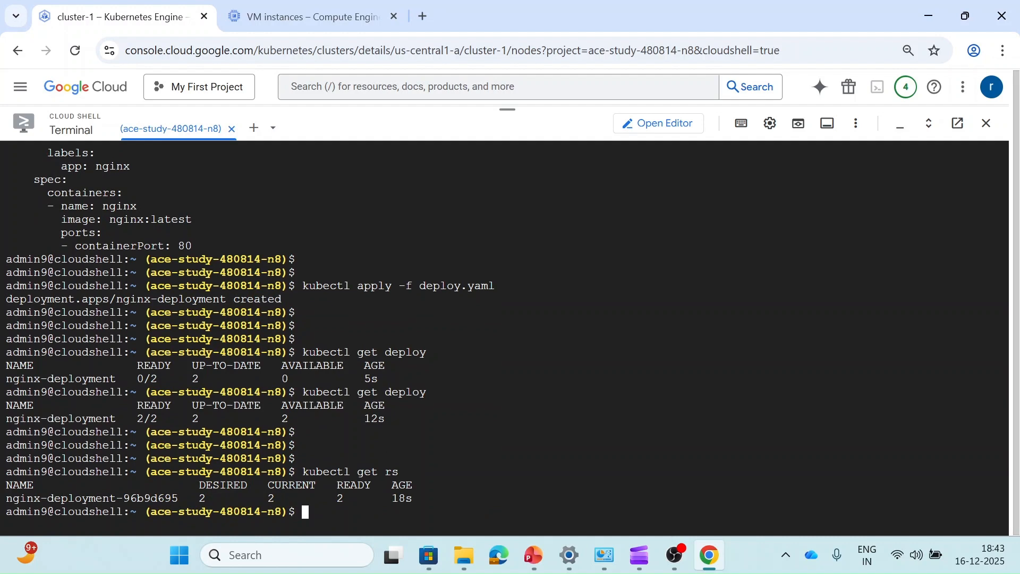
Step: List the nginx pods in the default namespace with kubectl get pods
key(Return)
key(Return)
text(kubectl )
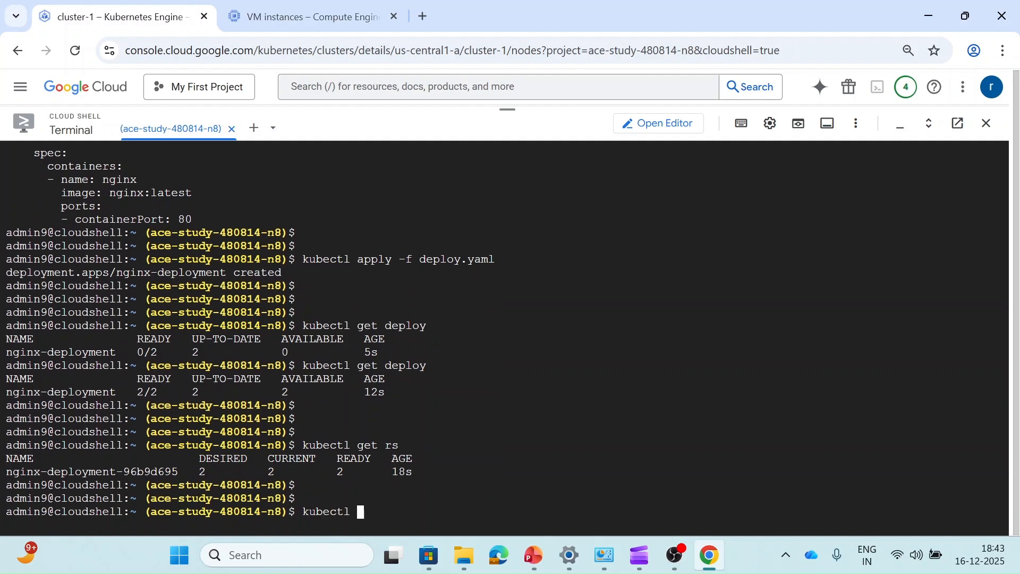
text(get pods)
key(Return)
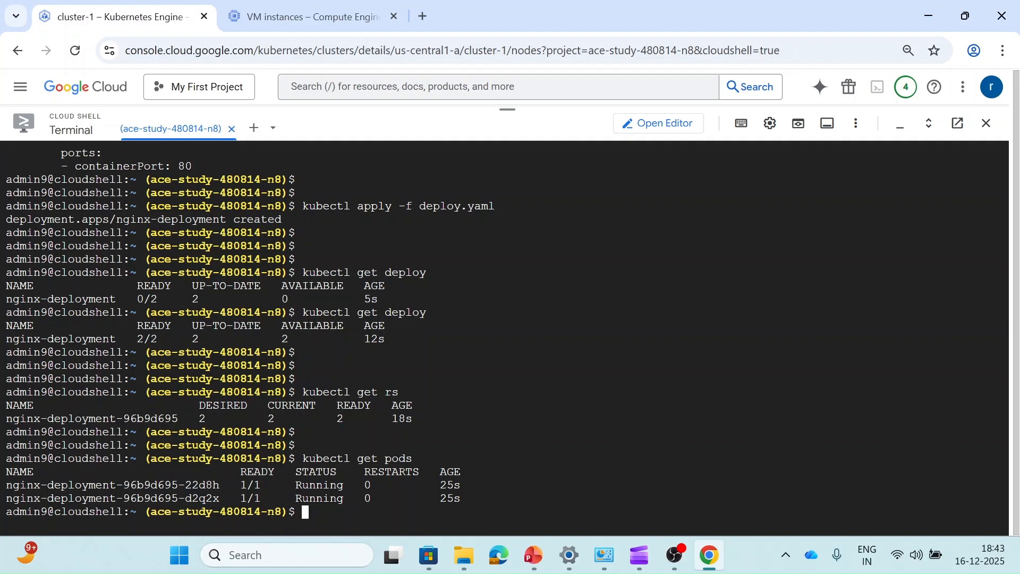
Step: Shrink the Cloud Shell pane, open nginx-deployment from the cluster's workloads, and review its overview, active revisions and managed pods
drag(504, 110, 494, 505)
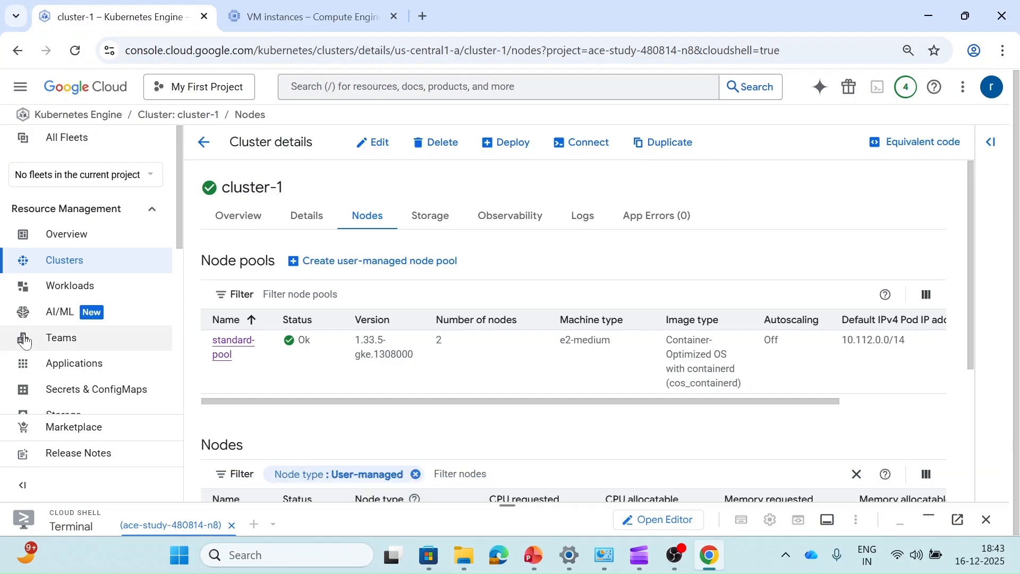
click(48, 299)
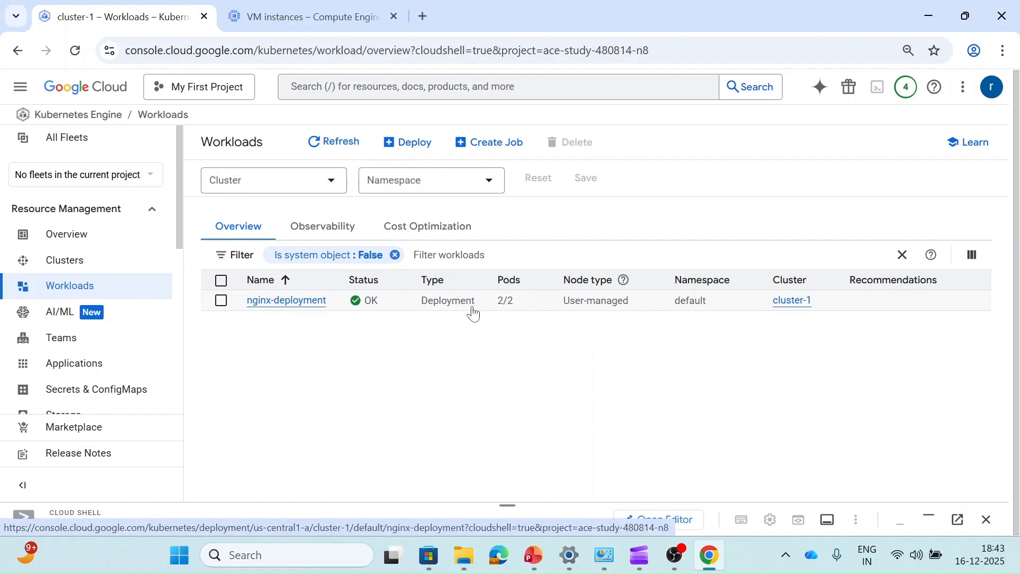
click(288, 300)
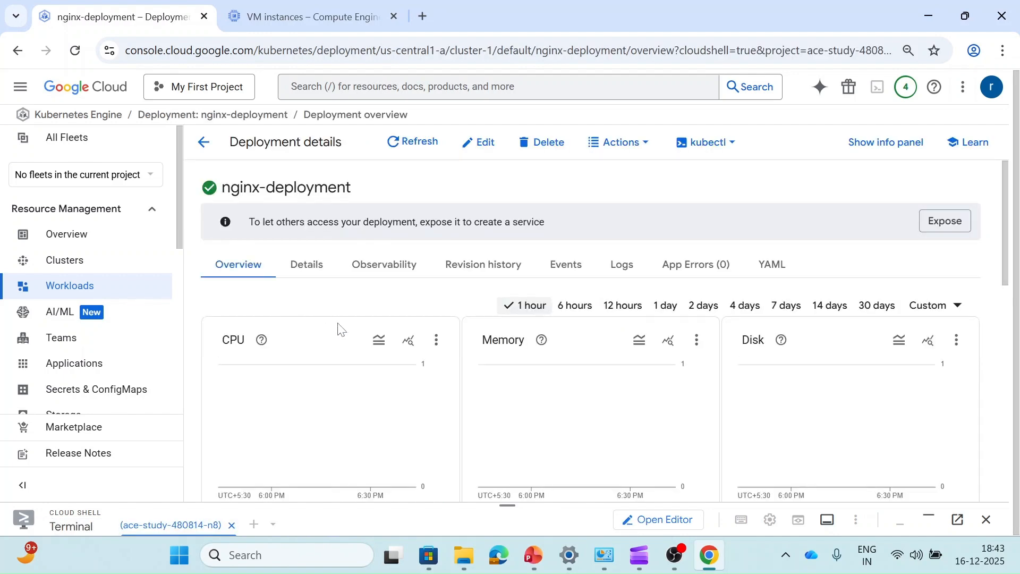
scroll(340, 318, down, 5)
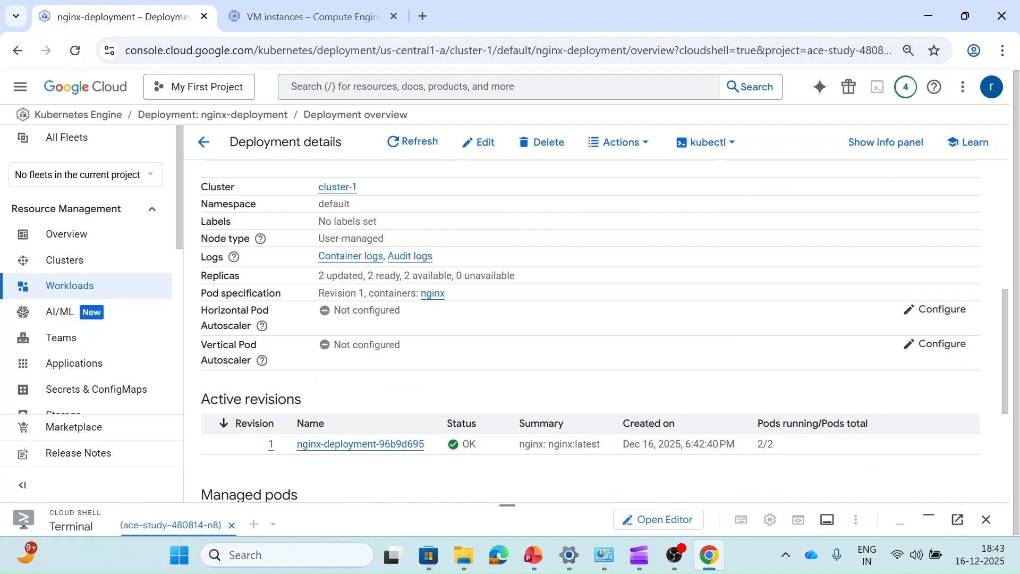
scroll(329, 370, down, 2)
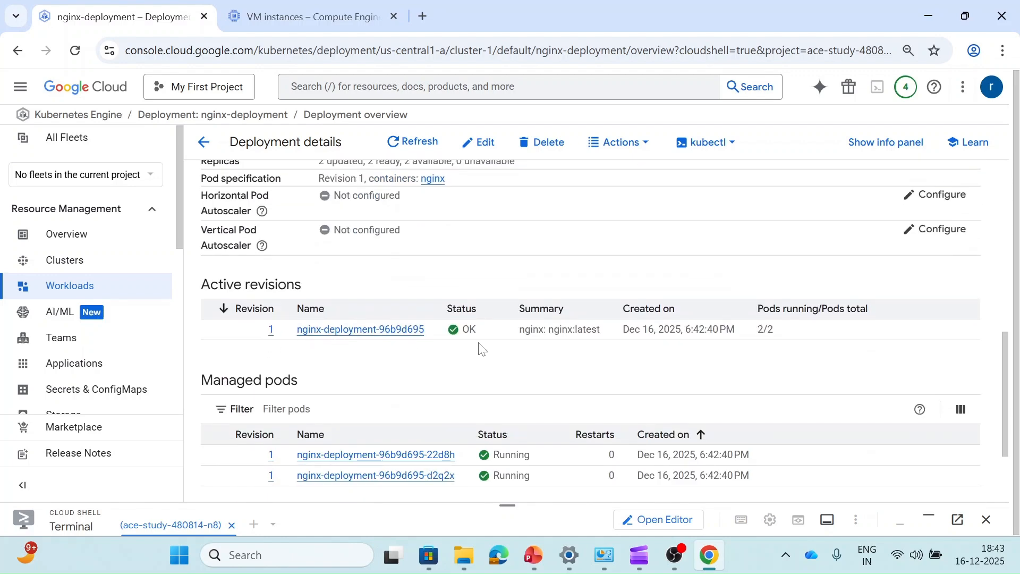
scroll(353, 340, down, 2)
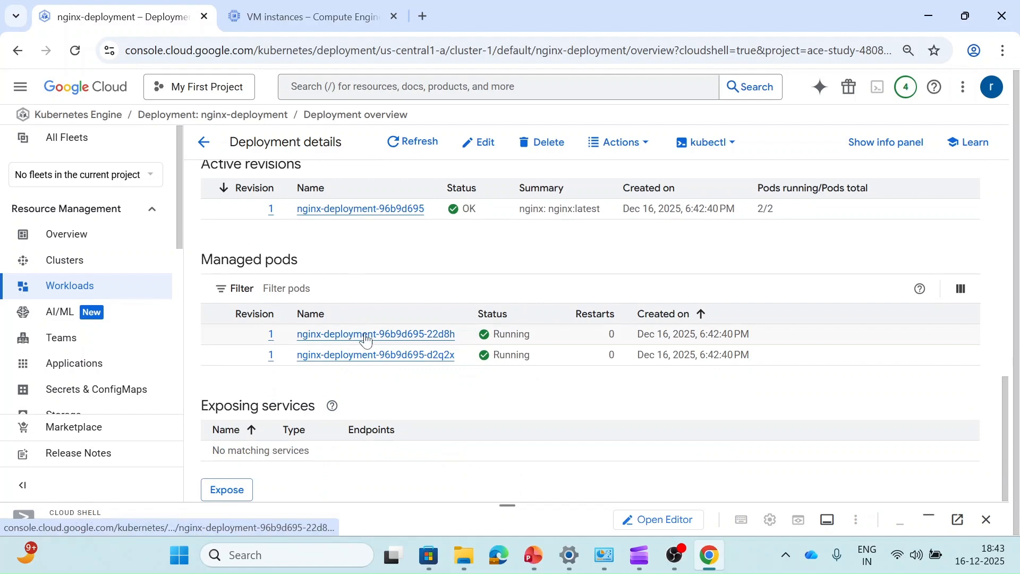
scroll(519, 244, up, 10)
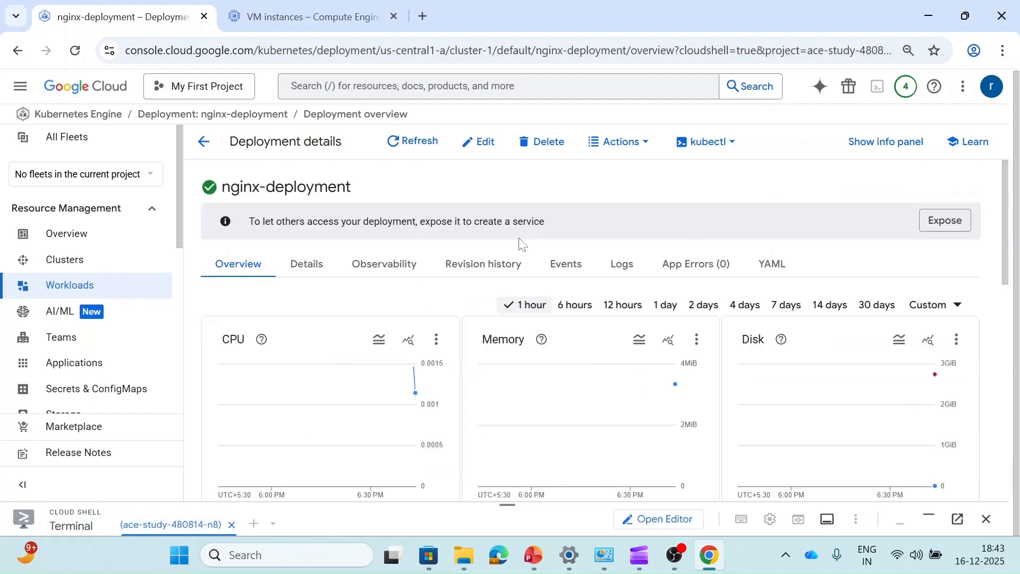
Step: Review the details, revision history and YAML of nginx-deployment, and return to its overview
click(319, 262)
scroll(360, 365, down, 6)
scroll(360, 366, up, 6)
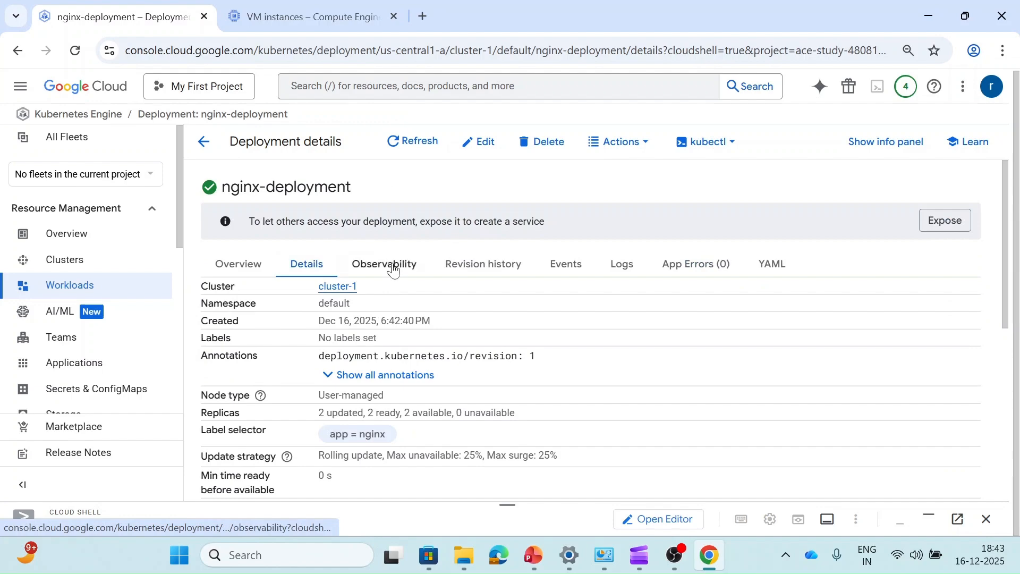
click(481, 266)
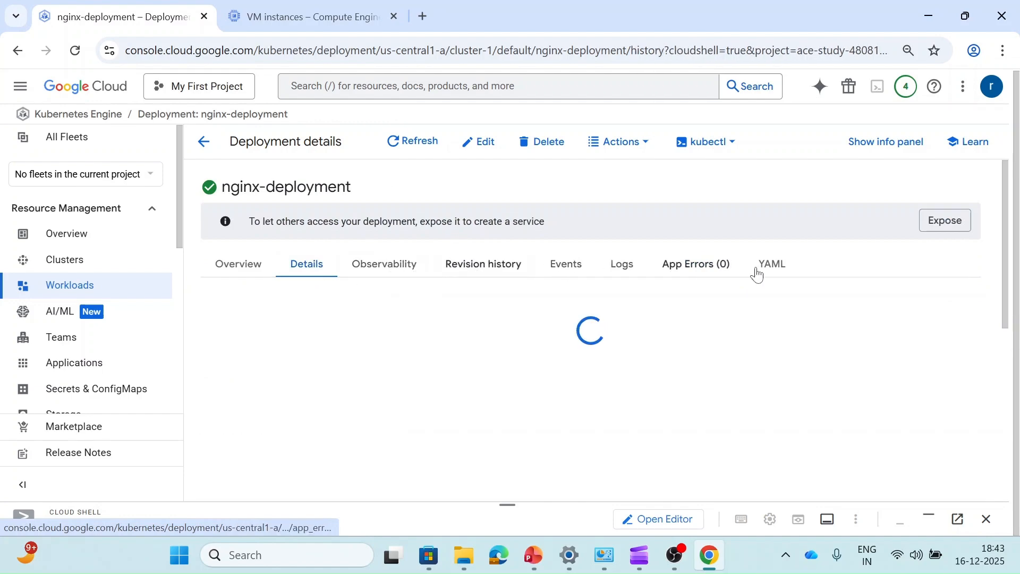
click(773, 265)
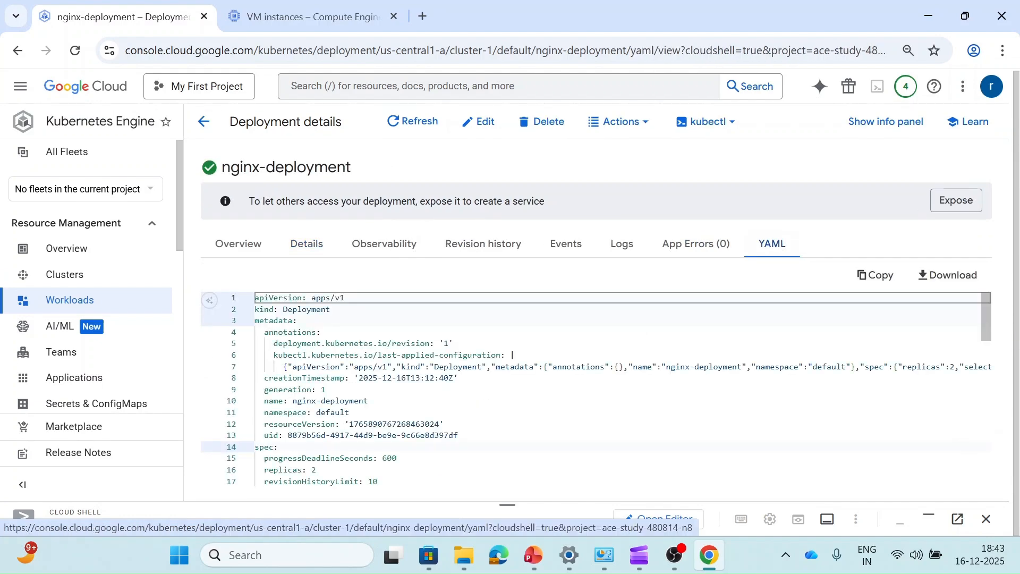
scroll(596, 388, down, 7)
scroll(596, 389, up, 7)
click(242, 249)
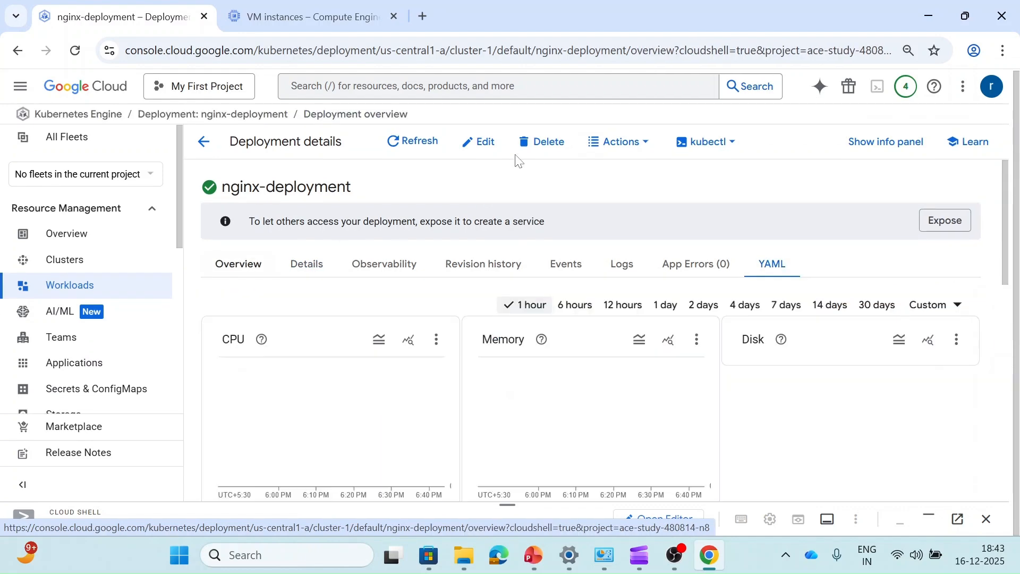
Step: Scale nginx-deployment to 5 replicas from the console and dismiss the notification
click(616, 142)
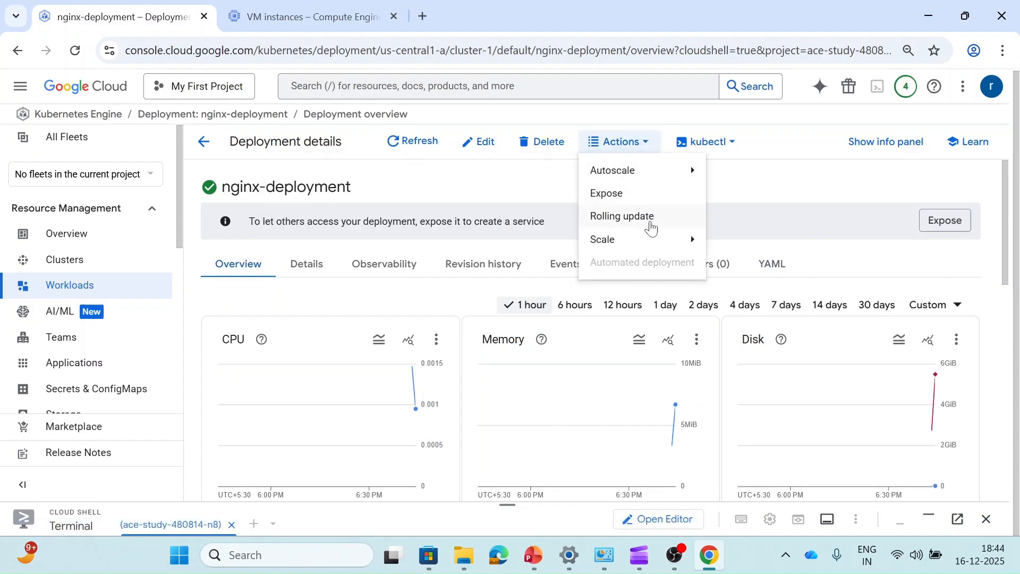
mouse_move(651, 240)
click(753, 247)
key(BackSpace)
text(2)
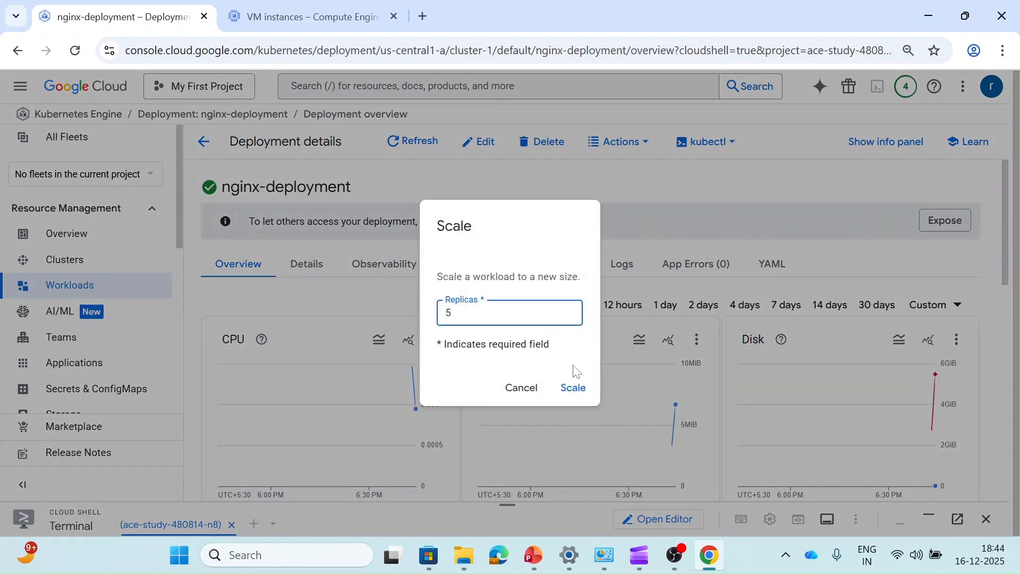
click(574, 389)
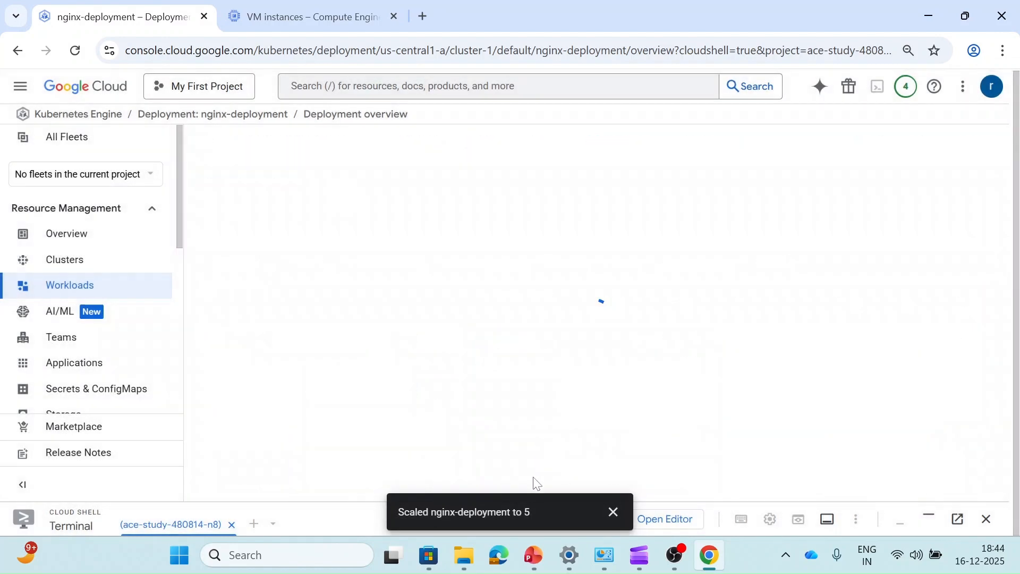
click(609, 510)
Step: Enlarge the Cloud Shell pane and rerun kubectl get pods to check the scaled deployment
drag(508, 506, 508, 131)
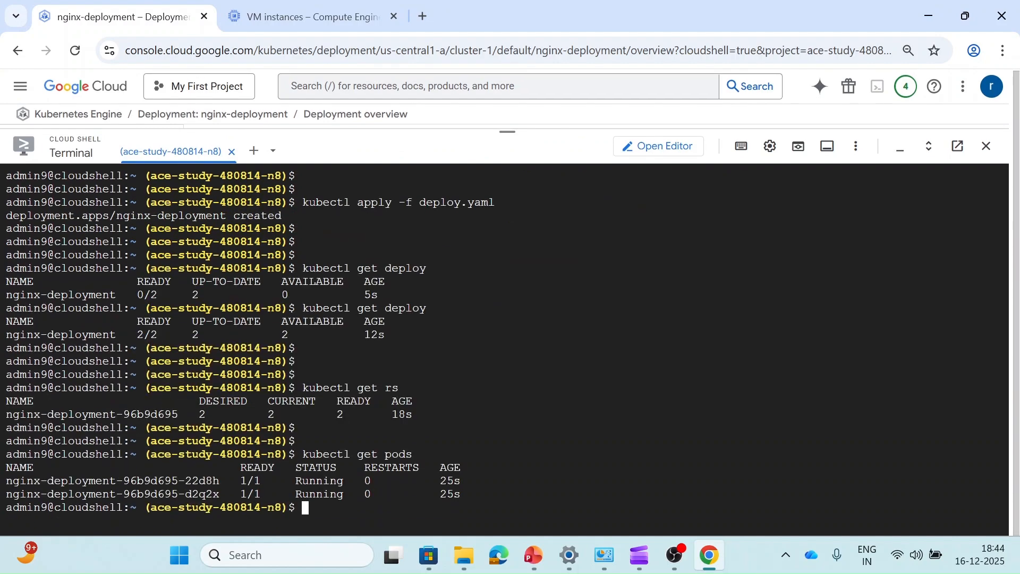
key(Return)
key(Return)
key(Up)
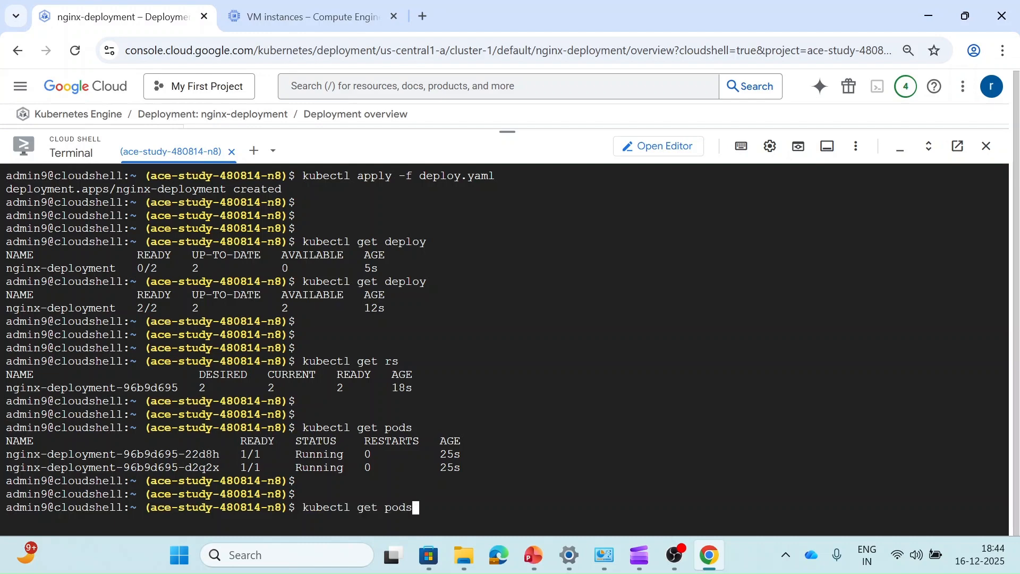
key(Return)
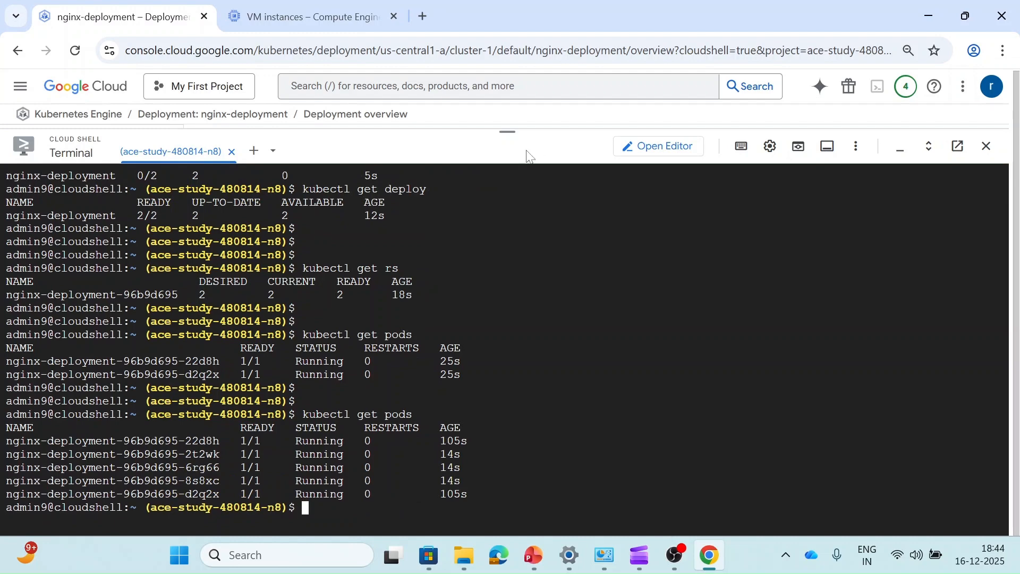
Step: Shrink the Cloud Shell pane and refresh the nginx-deployment details page to check its status
drag(508, 133, 494, 519)
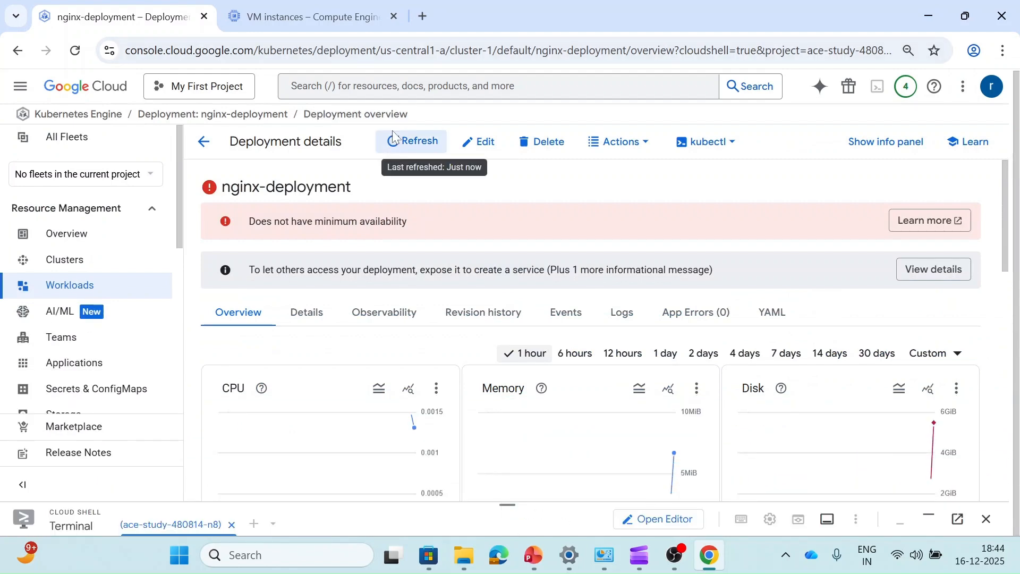
click(393, 139)
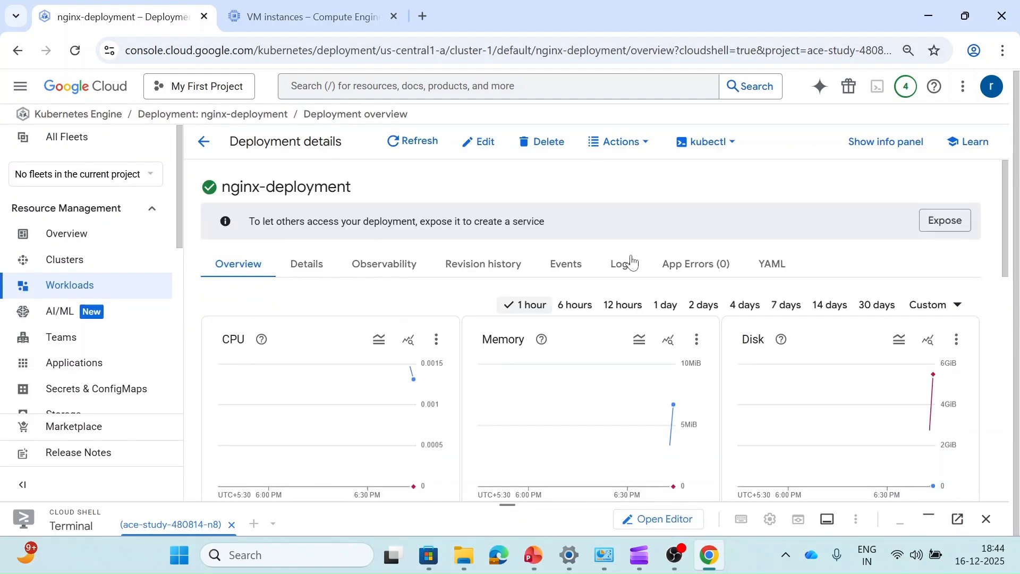
click(625, 145)
click(538, 197)
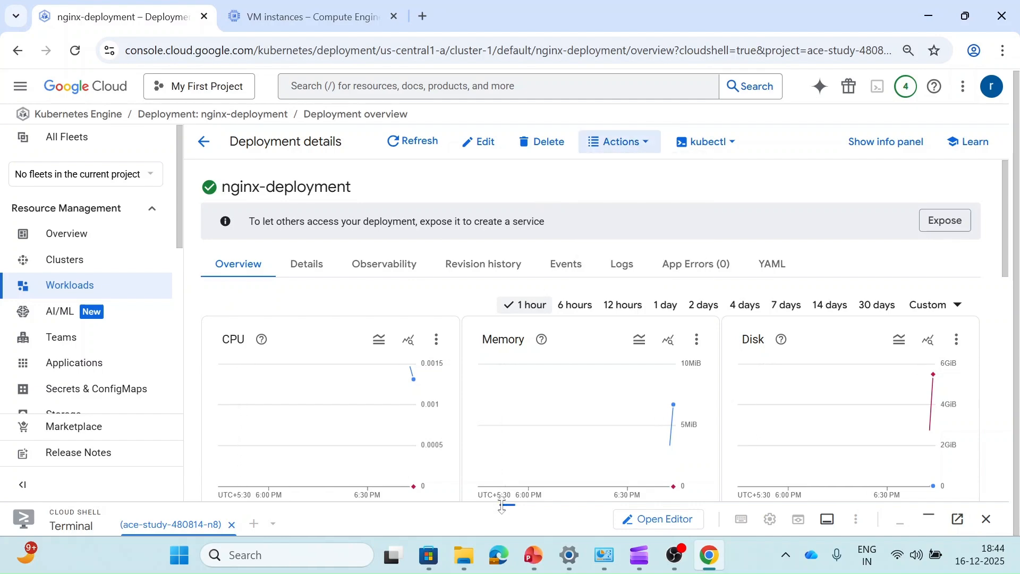
Step: Enlarge Cloud Shell and run kubectl scale deploy nginx-deployment --replicas 2 to scale the deployment down
drag(508, 504, 508, 266)
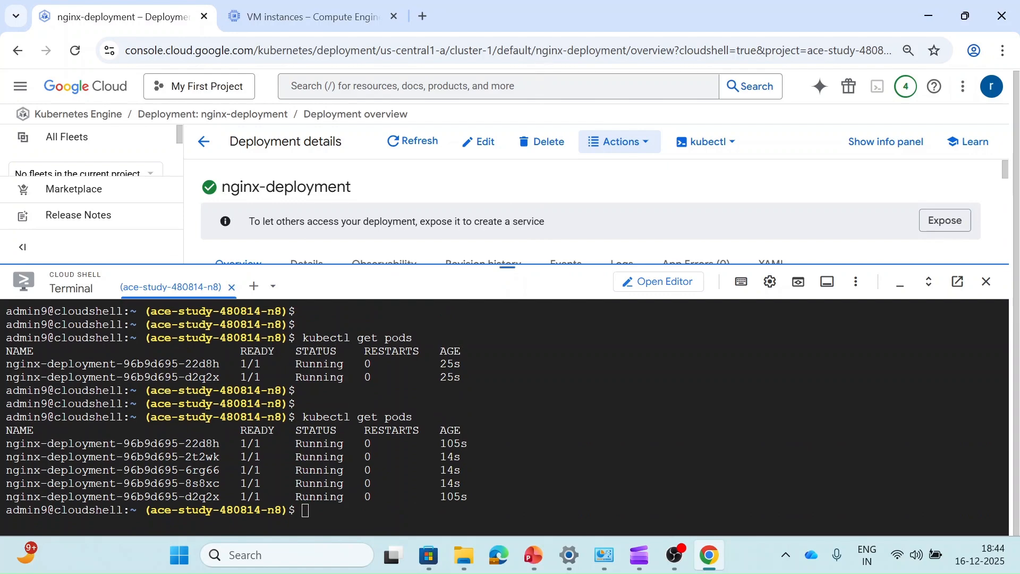
drag(510, 261, 507, 131)
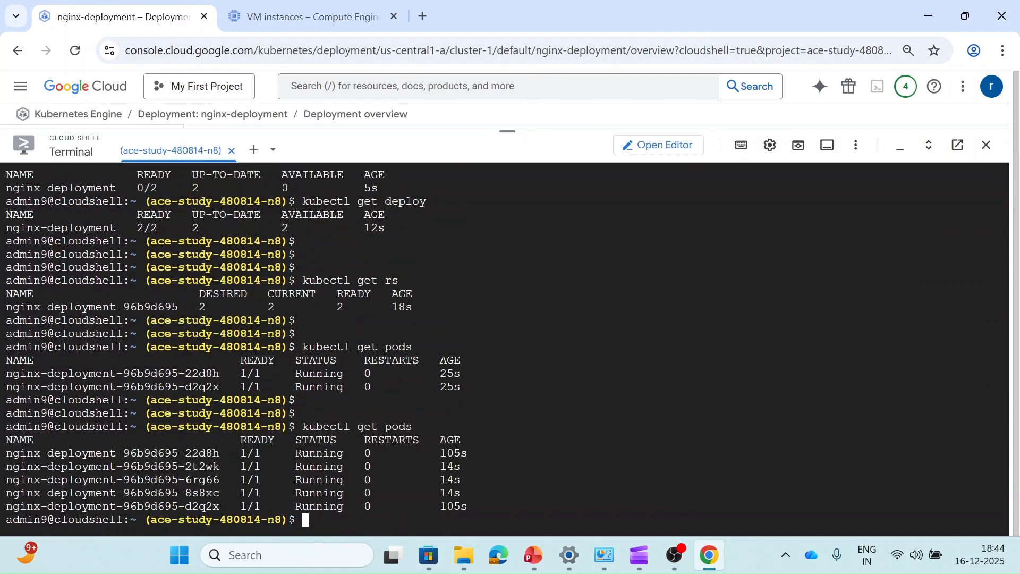
key(Return)
key(Return)
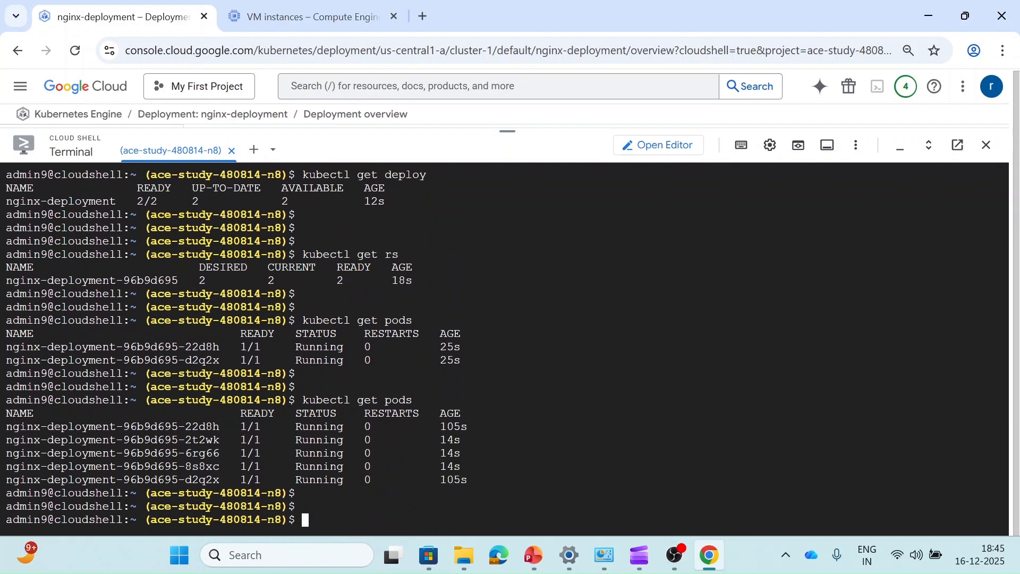
text(kue)
key(BackSpace)
text(bectl scale deploy)
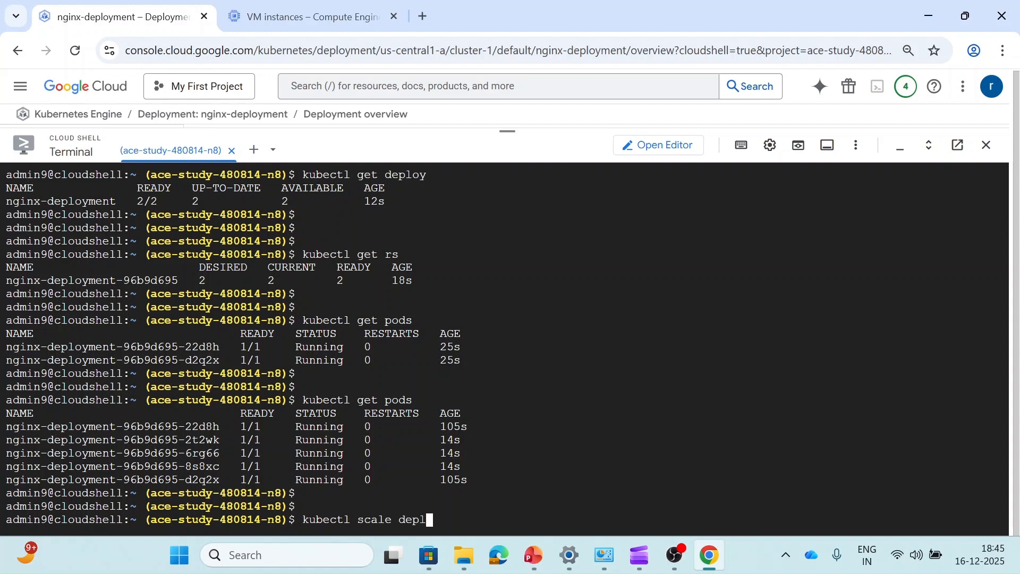
double_click(61, 201)
text(nginx-deployment)
text(--replicas 2)
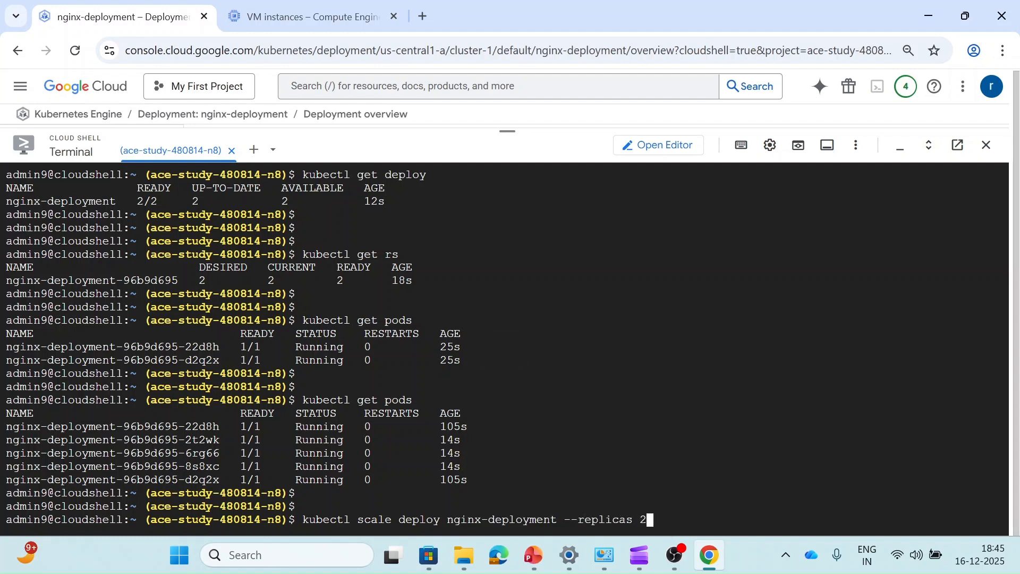
key(Return)
Step: List the pods again with kubectl get pods and collapse the Cloud Shell terminal
key(Up)
key(Up)
key(Return)
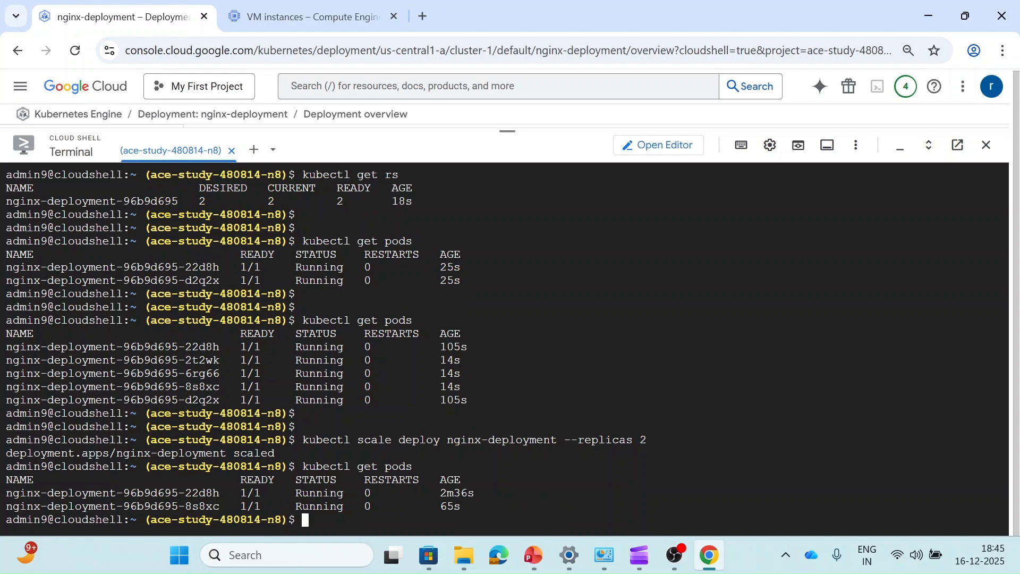
click(899, 147)
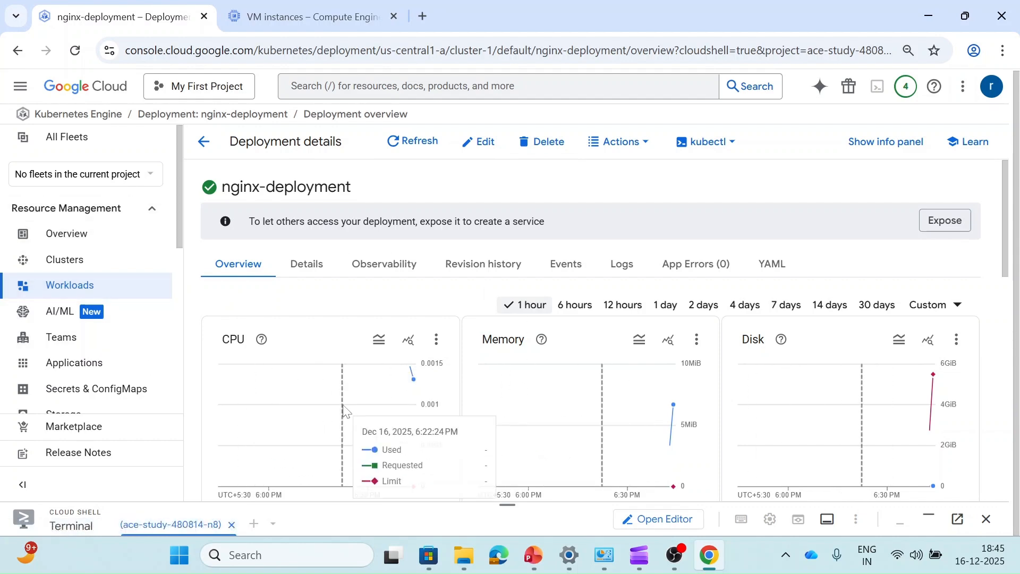
Step: Delete cluster-1 from the Kubernetes clusters list, confirming the deletion with the cluster name cluster-1
click(74, 239)
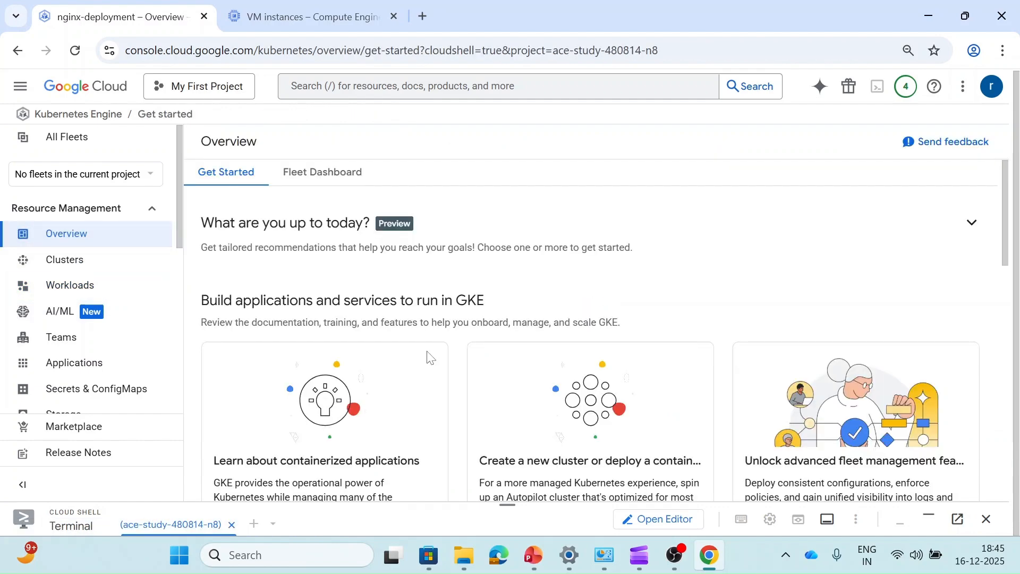
click(67, 266)
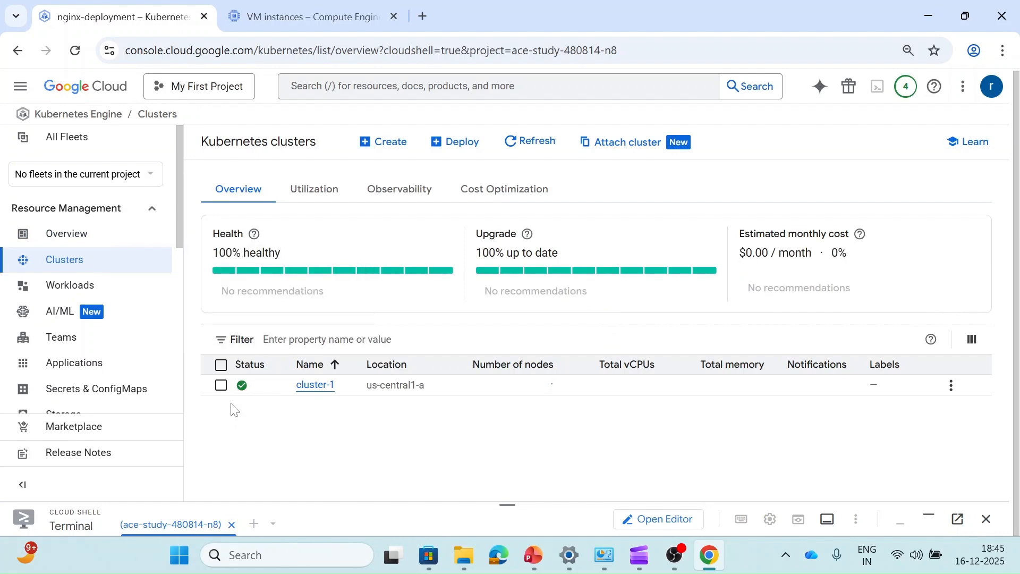
click(221, 385)
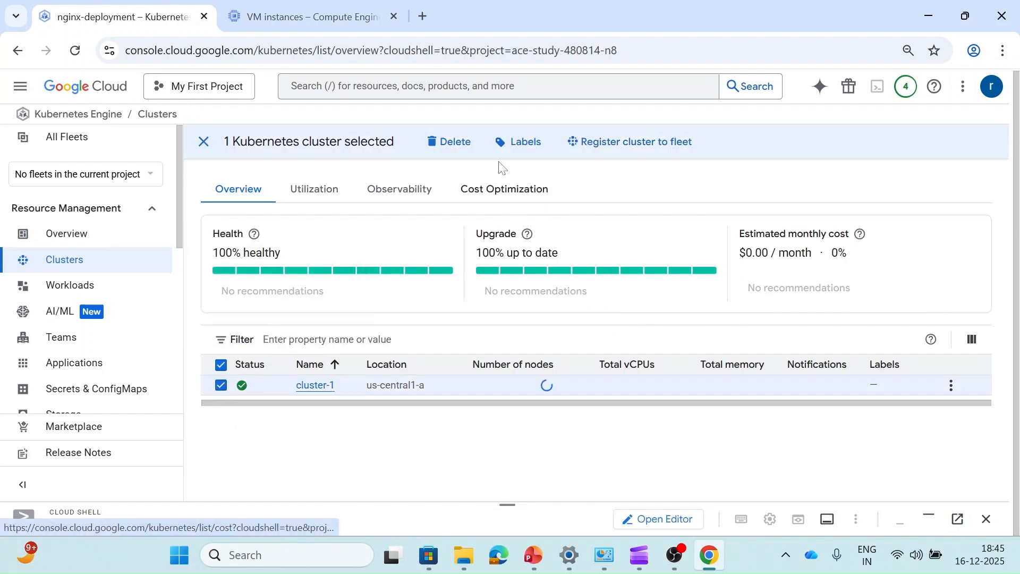
click(453, 141)
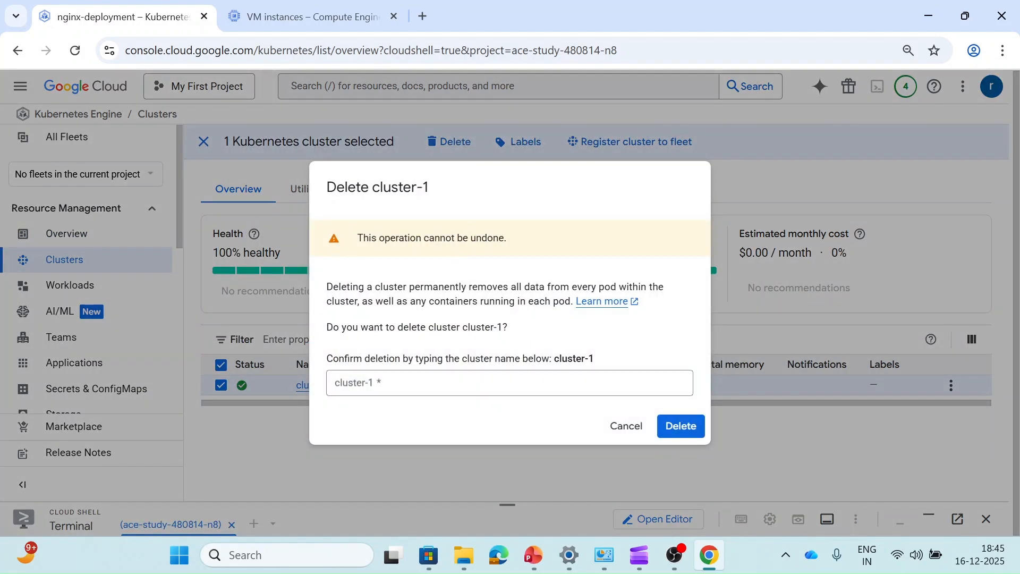
drag(553, 359, 606, 357)
key(ctrl+c)
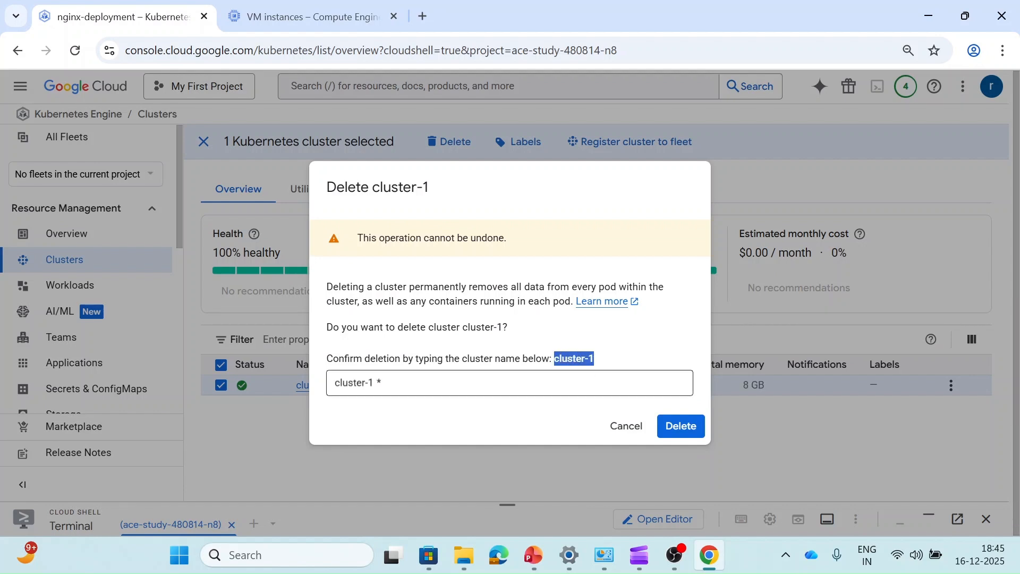
click(509, 383)
key(ctrl+v)
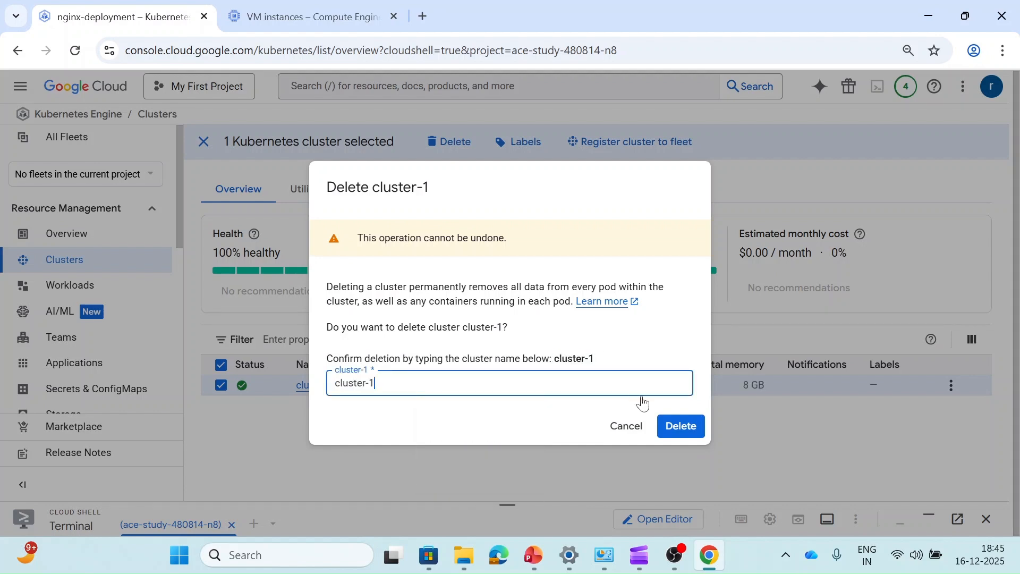
click(682, 432)
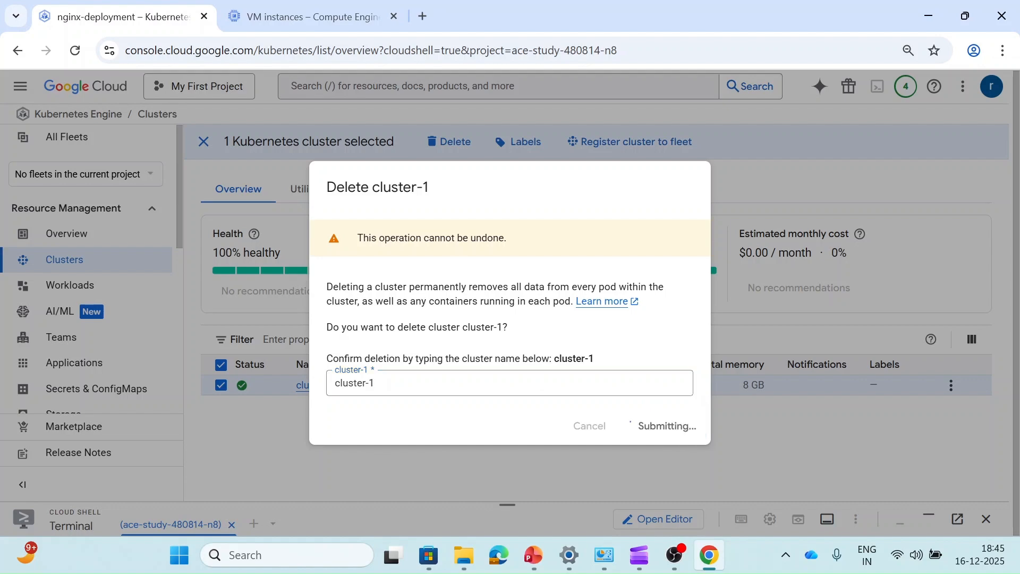